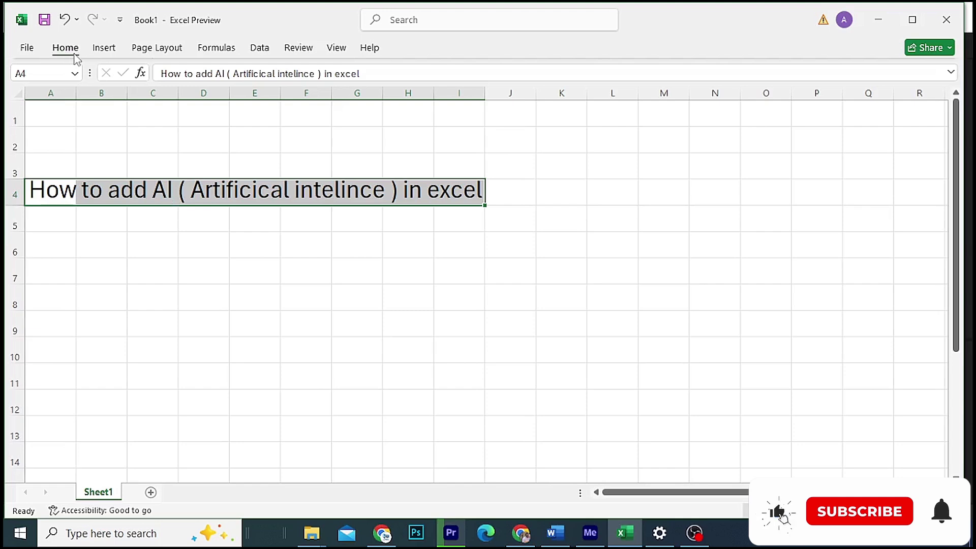
Step: Expand the Home ribbon to see the AI group with ChatGPT for Excel
left_click(75, 53)
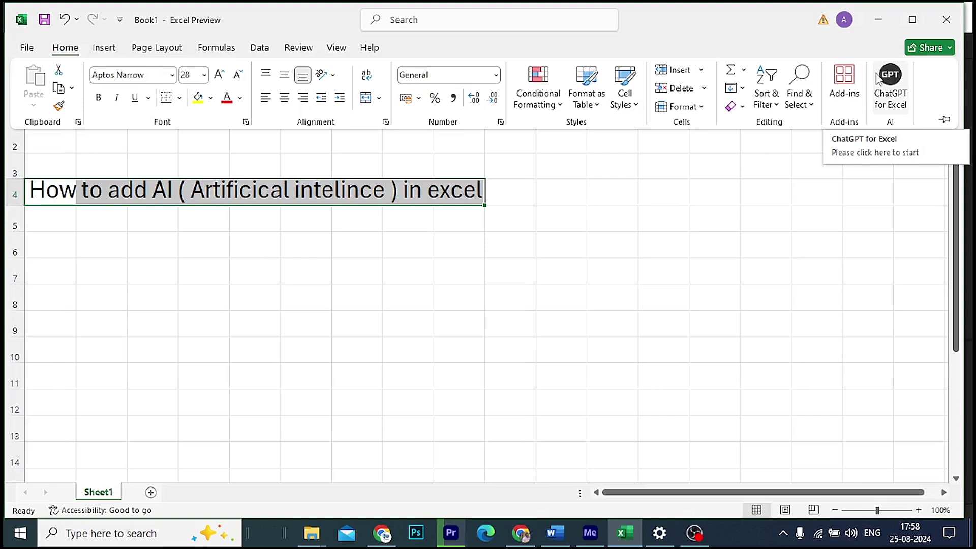
left_click(844, 21)
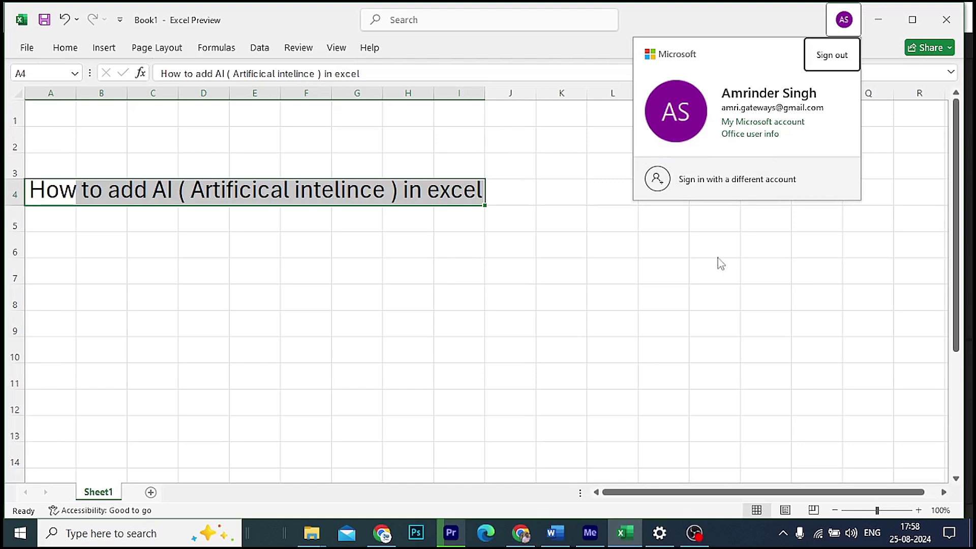
left_click(714, 226)
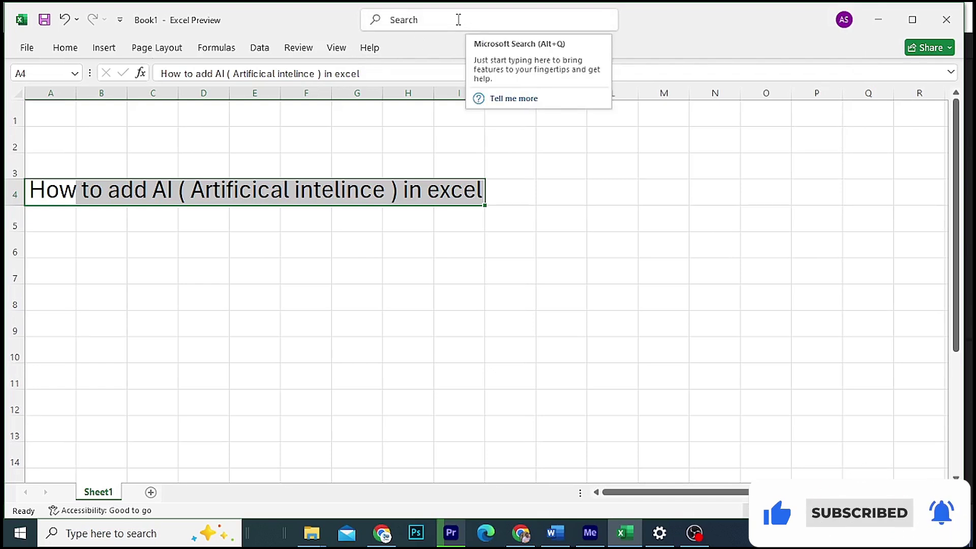
Step: Search Excel's commands for 'browse add' and open the Office Add-ins store
left_click(458, 19)
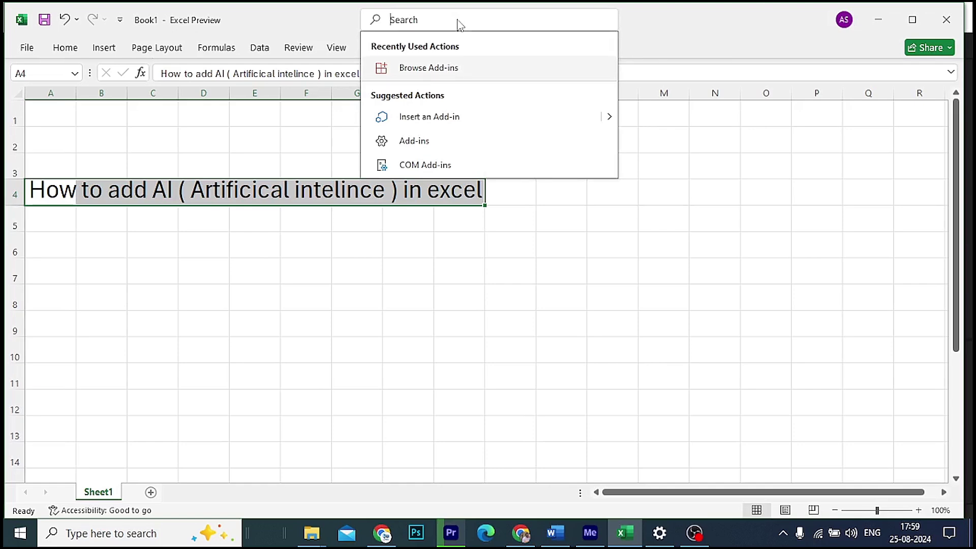
type("b")
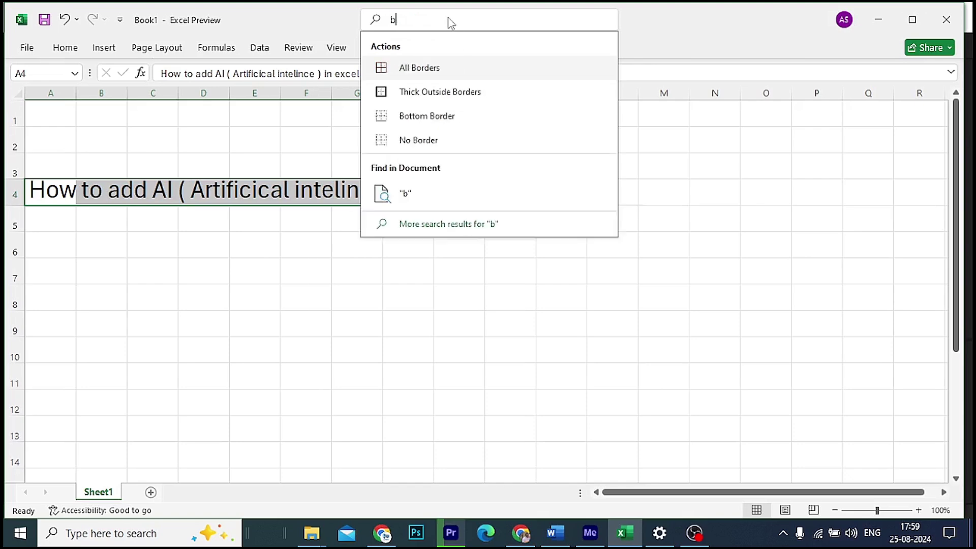
type("ross")
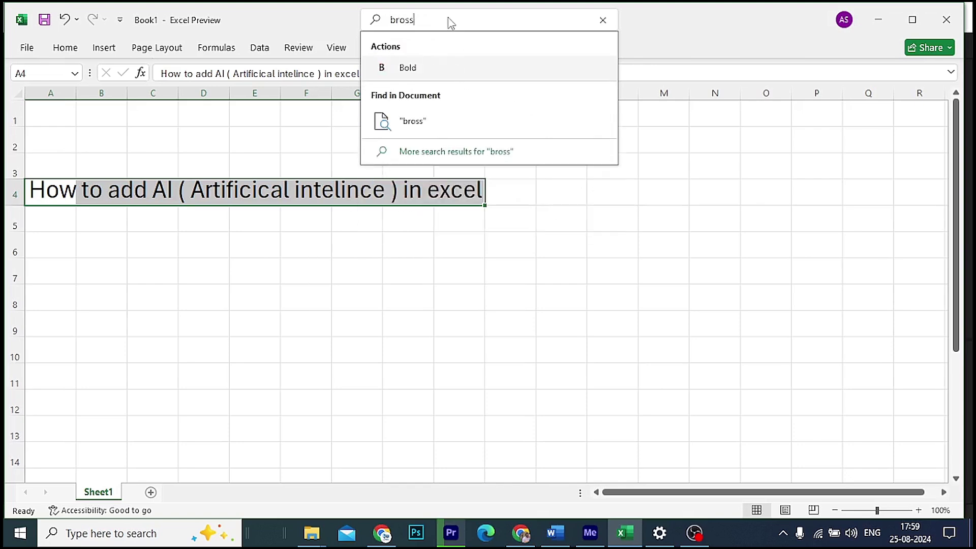
key("BackSpace")
key("BackSpace")
type("w")
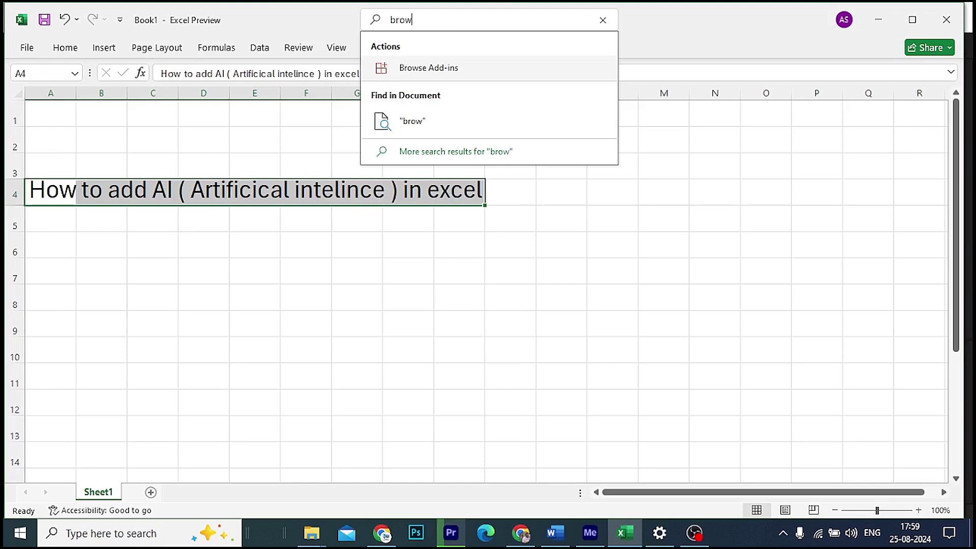
type("se add")
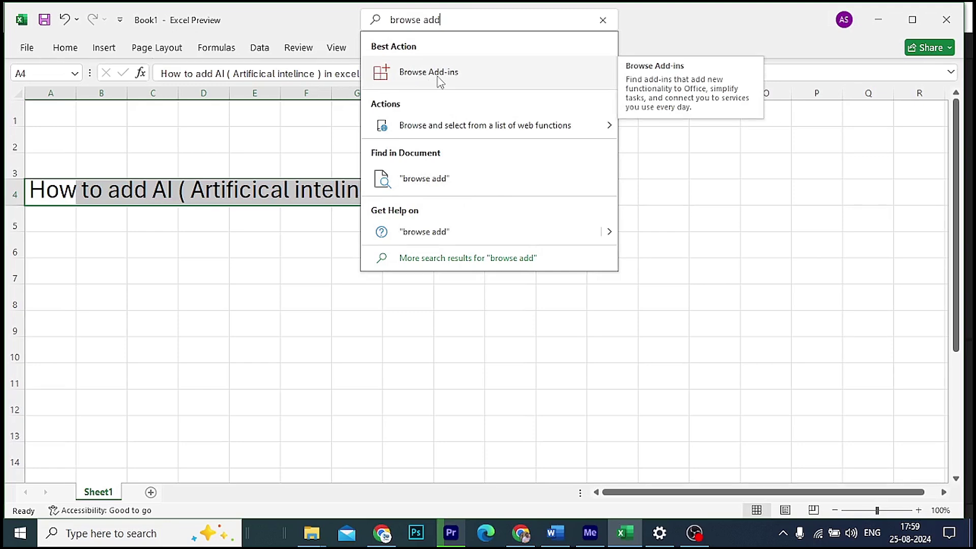
left_click(440, 82)
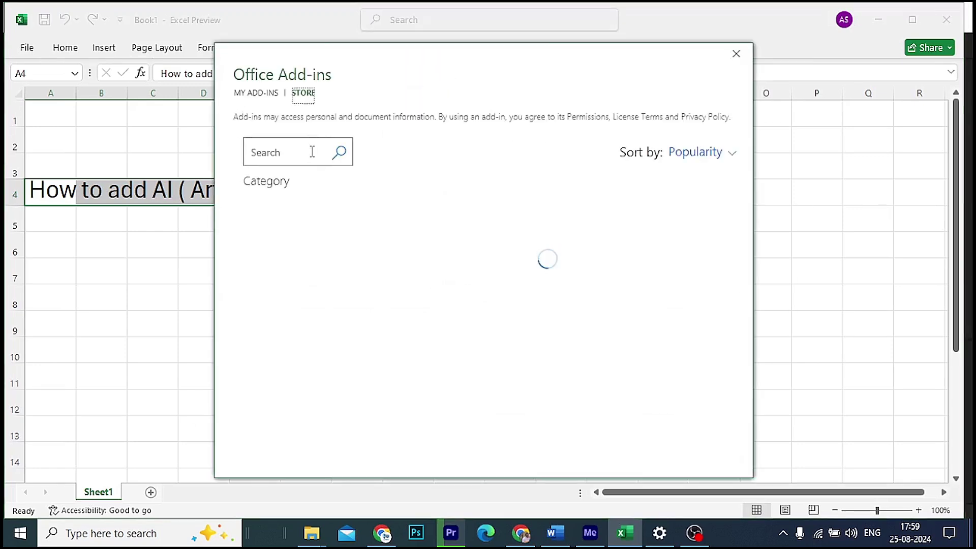
Step: Search the store for 'ai' and install Spreadsheet AI, agreeing to its terms
left_click(275, 155)
type("ai")
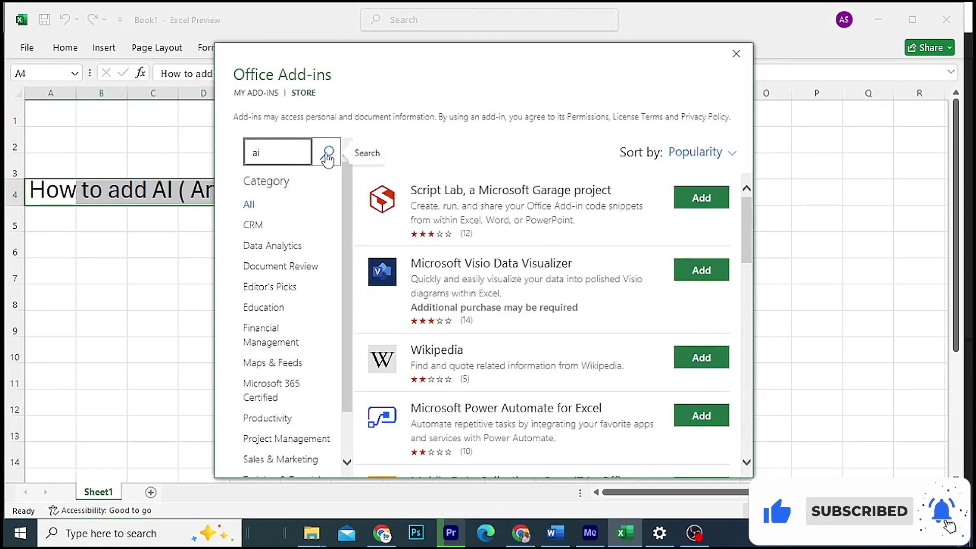
left_click(328, 158)
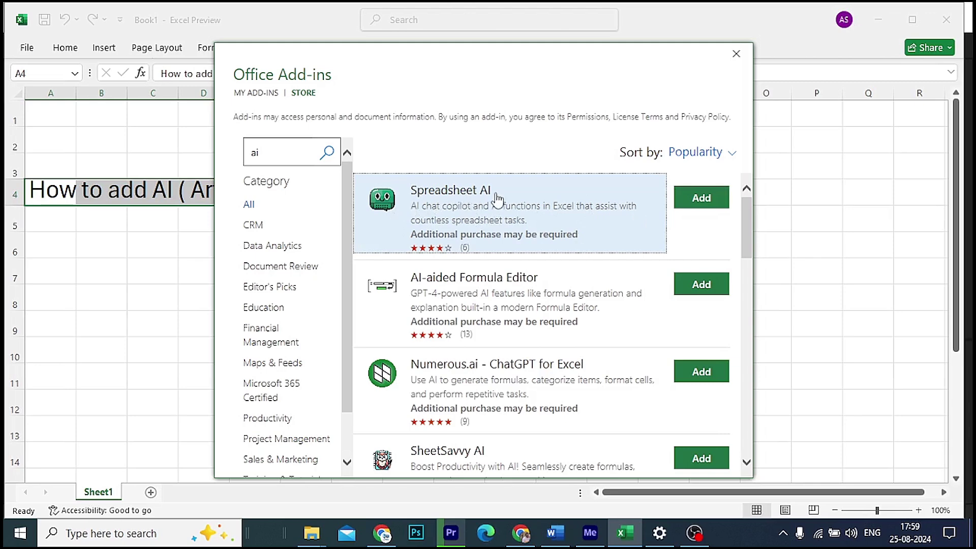
left_click(711, 203)
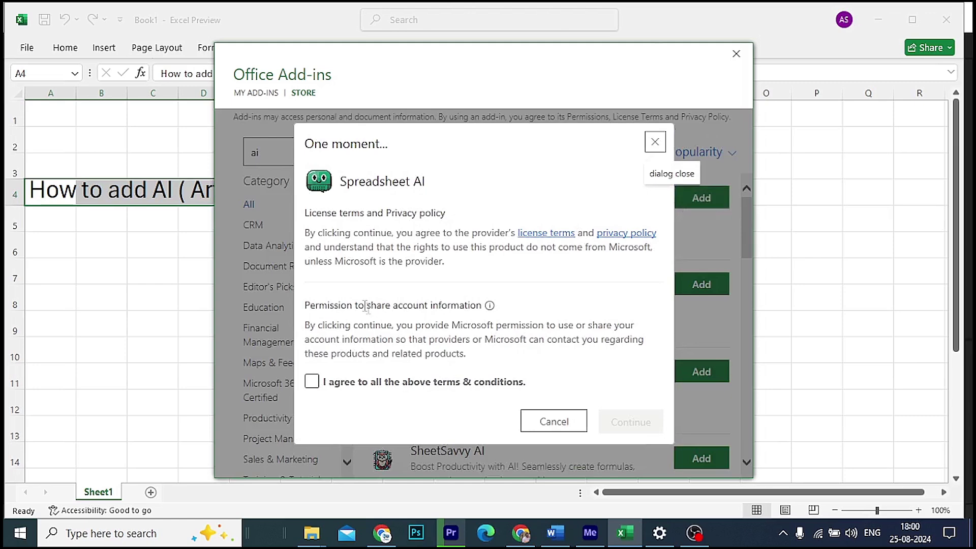
left_click(312, 382)
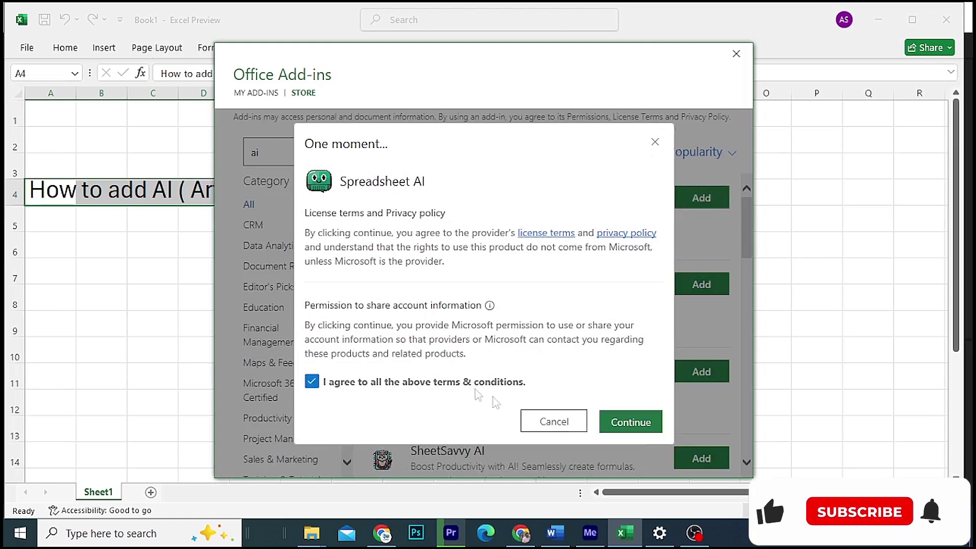
left_click(644, 422)
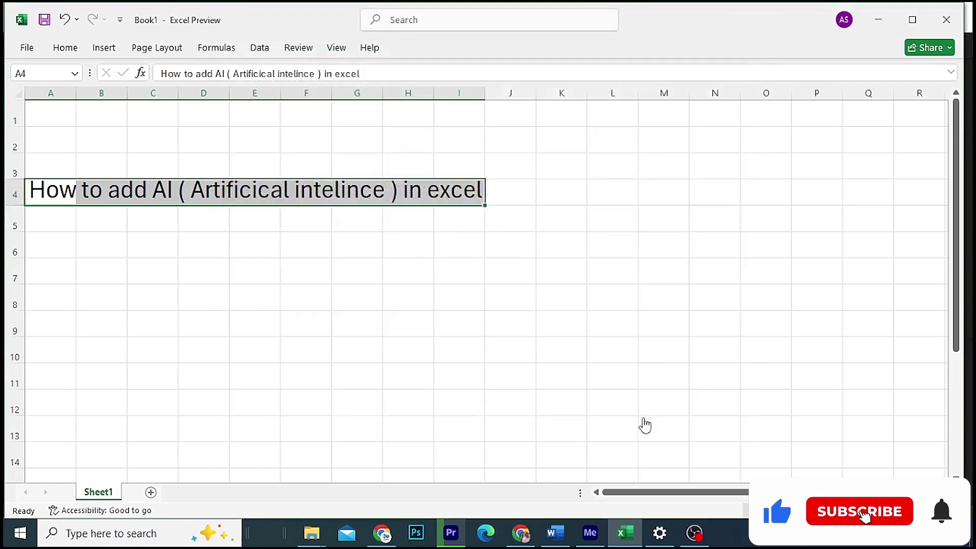
Step: Allow the Spreadsheet AI add-in to run and choose Sign In in its pane
left_click(61, 46)
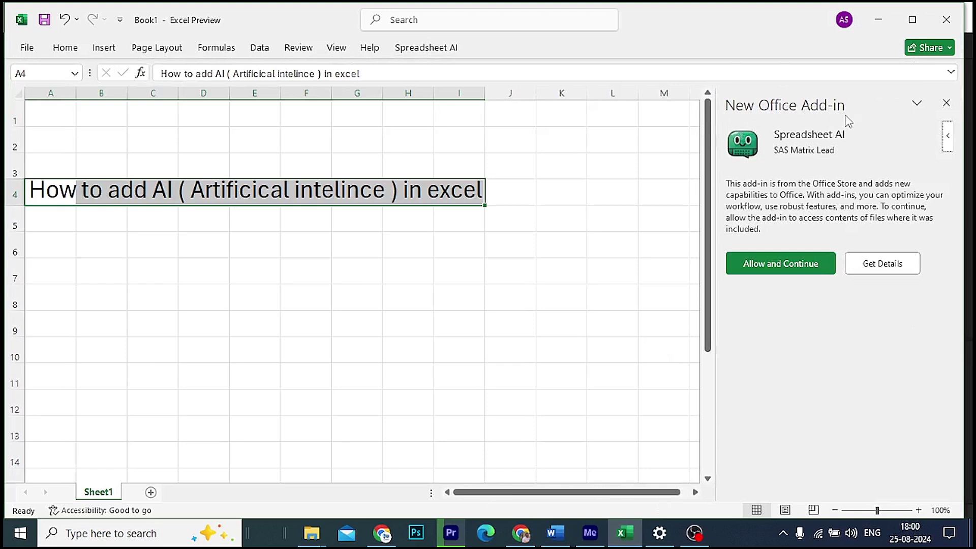
left_click(780, 264)
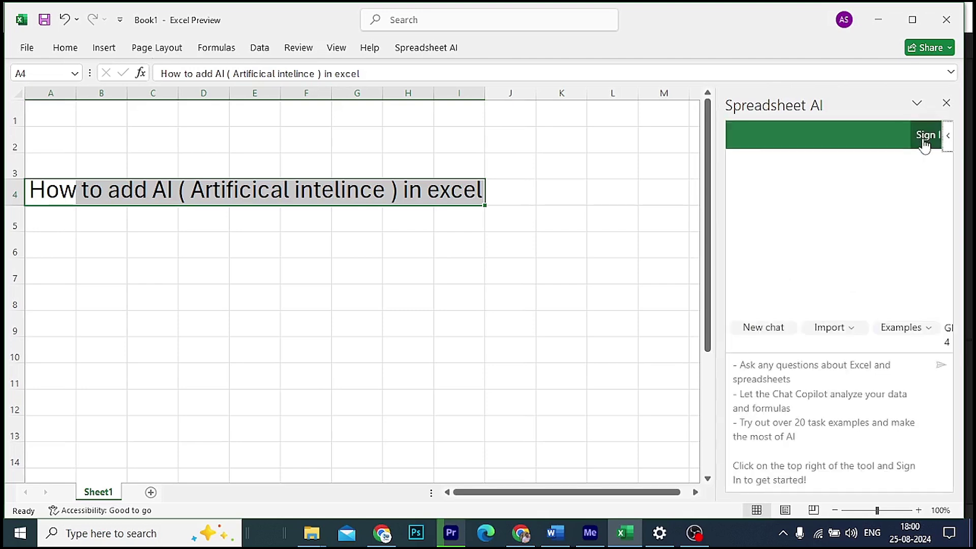
left_click(923, 139)
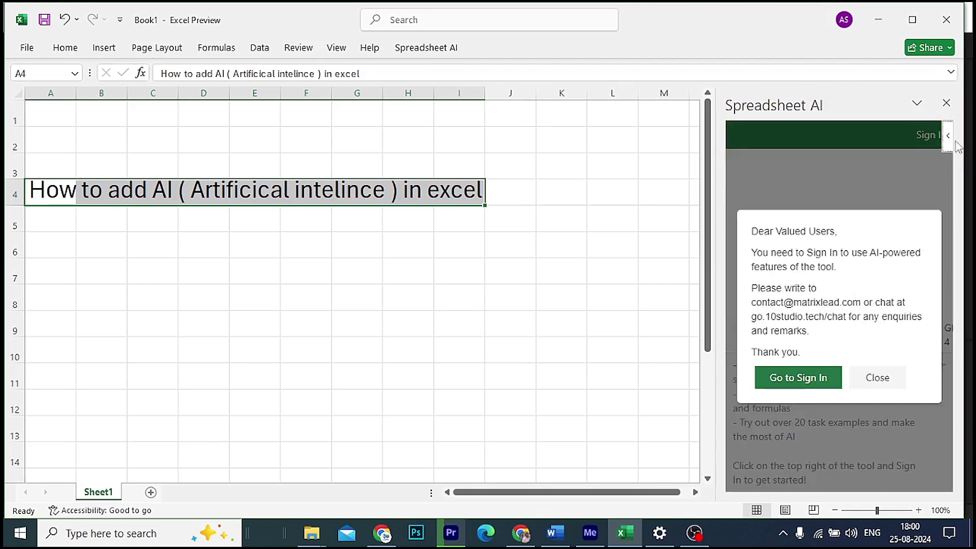
Step: Go to the Spreadsheet AI registration form and enter the account e-mail address
left_click(802, 382)
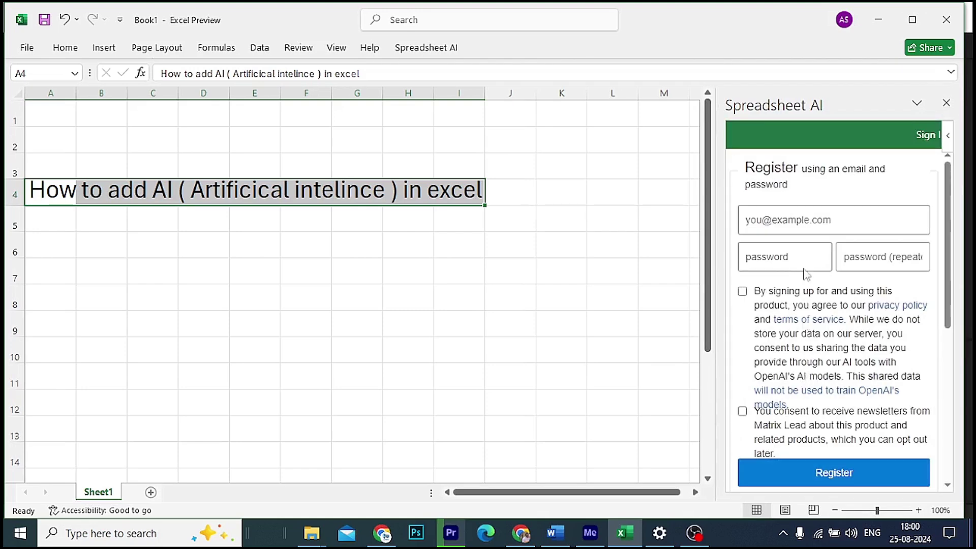
left_click(785, 228)
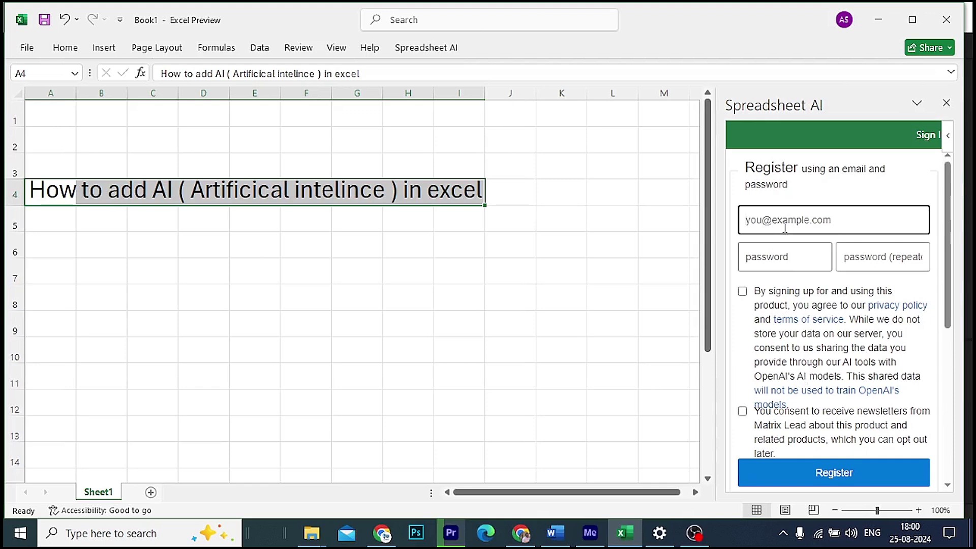
left_click(845, 22)
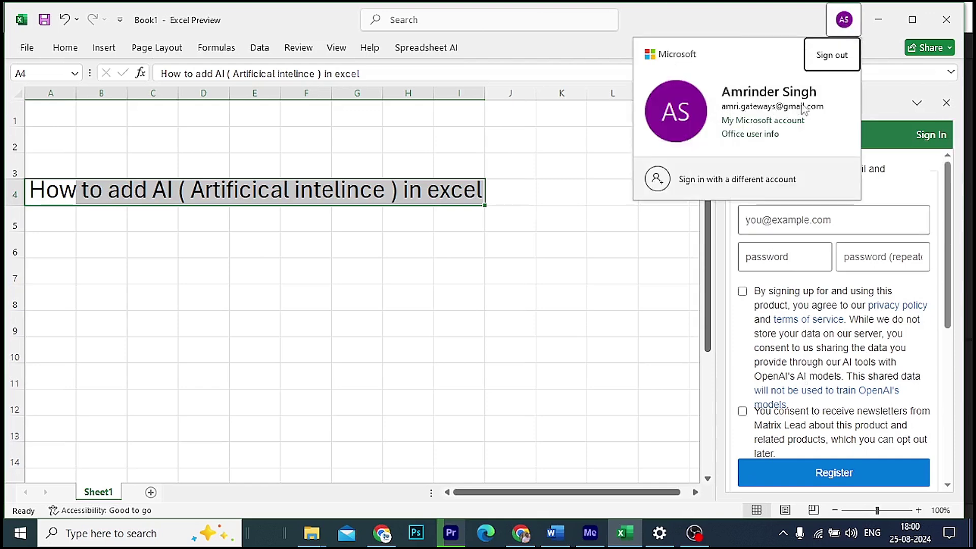
left_click(793, 219)
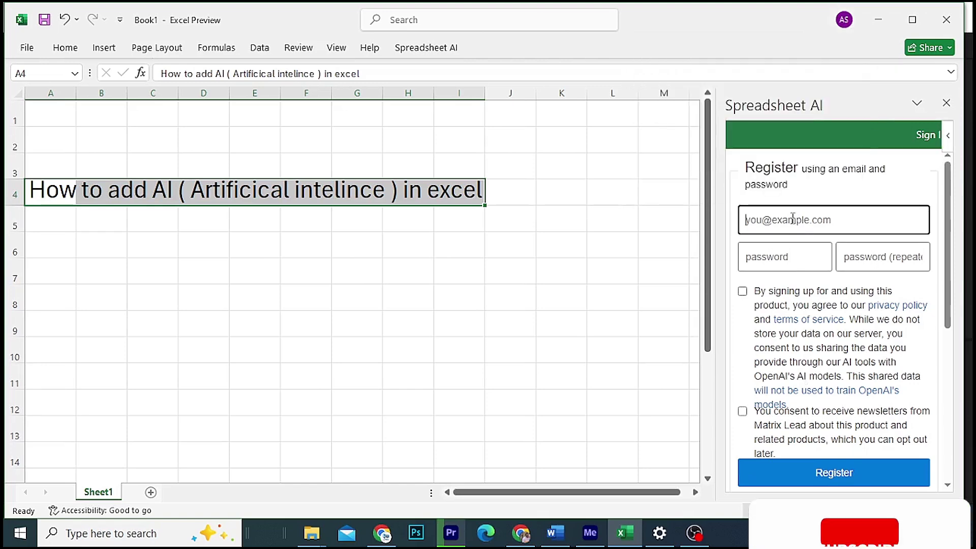
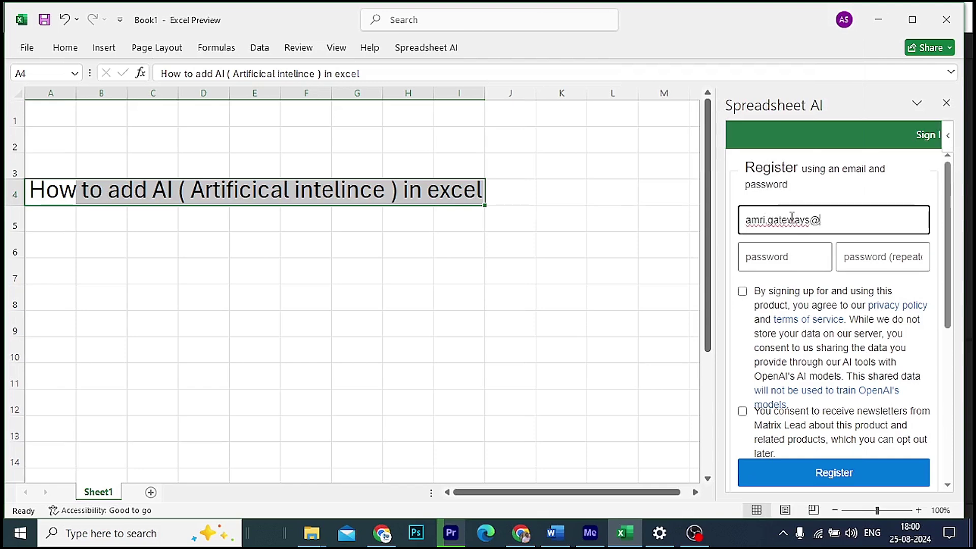
Step: Enter the password twice and tick the terms of service and newsletter consent boxes
key("Tab")
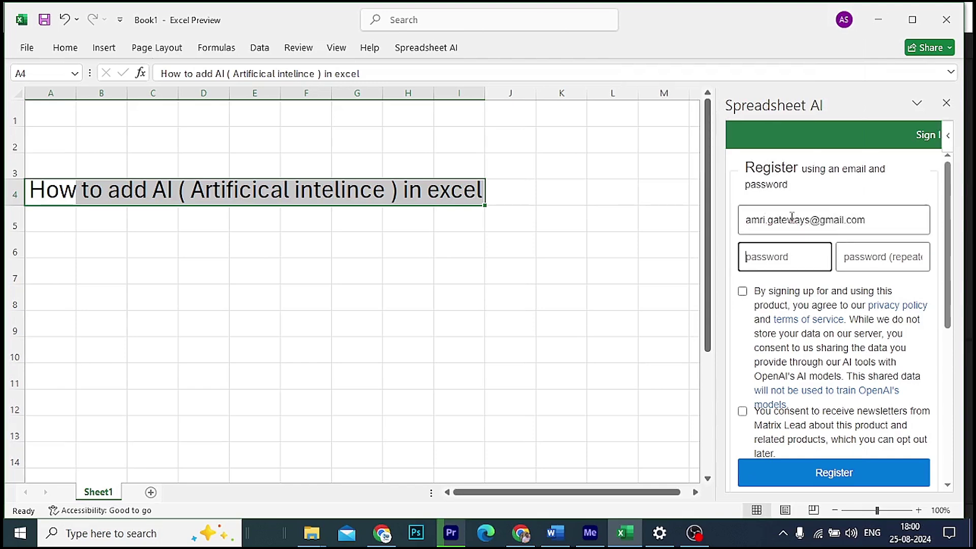
type("a")
key("Tab")
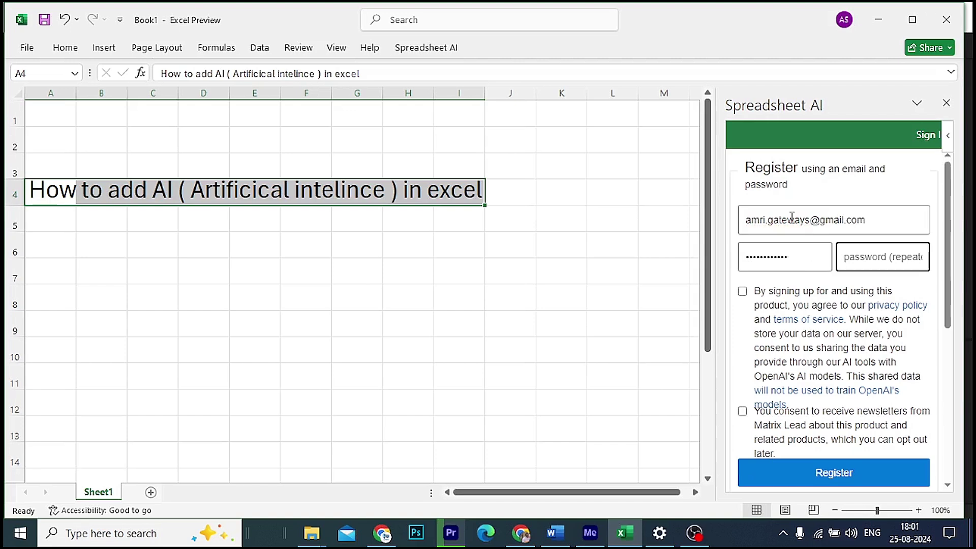
type("a")
left_click(743, 291)
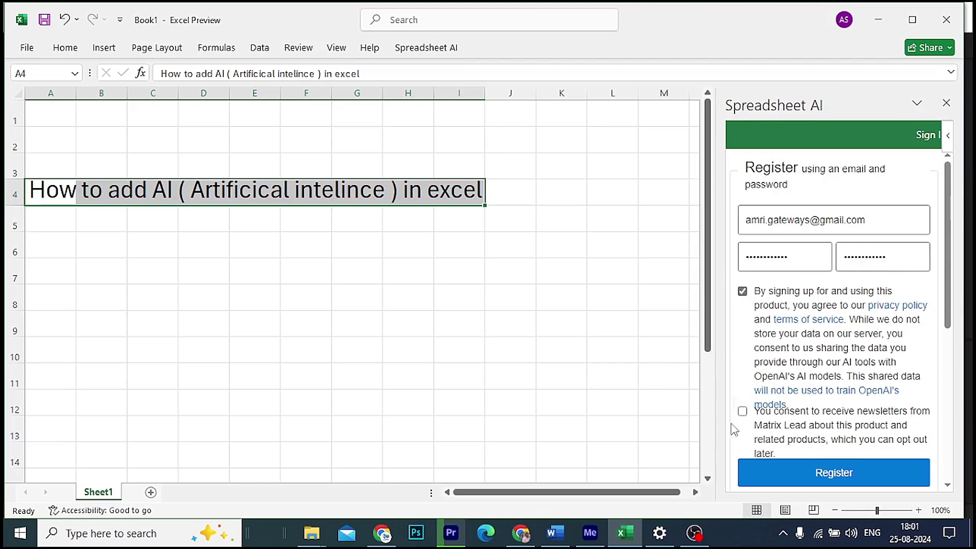
left_click(742, 412)
scroll(839, 315, "down", 3)
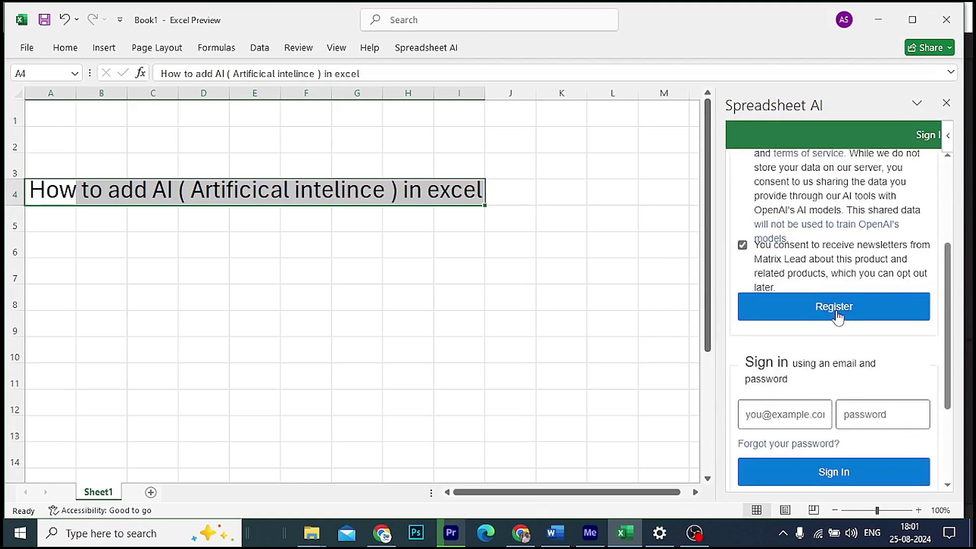
Step: Submit the Spreadsheet AI registration, note the verification-email notice, and switch to Chrome
left_click(838, 311)
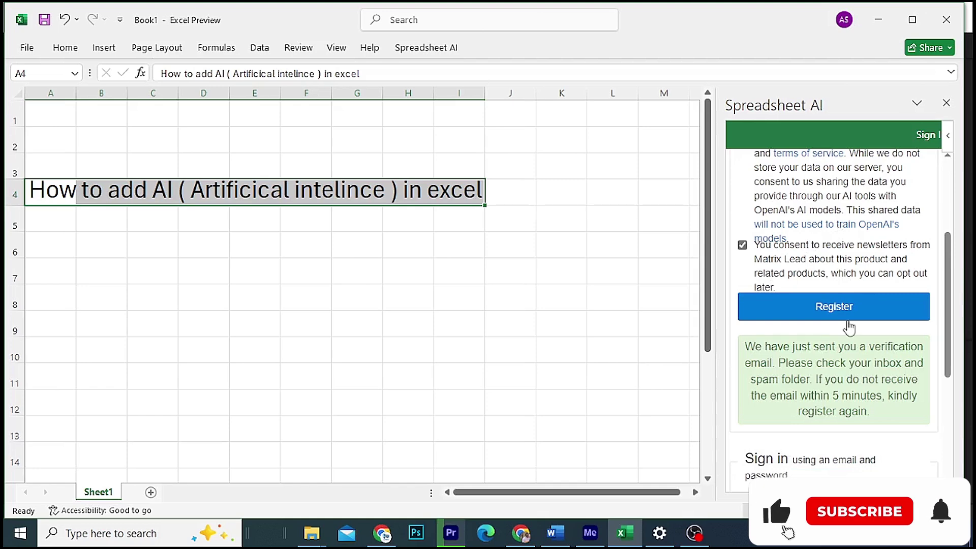
scroll(849, 327, "down", 2)
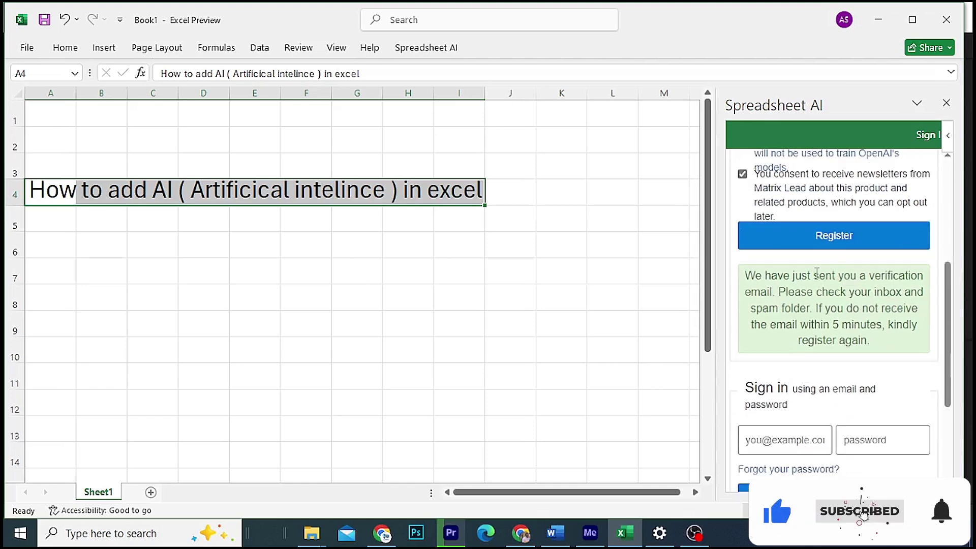
left_click_drag(814, 275, 860, 325)
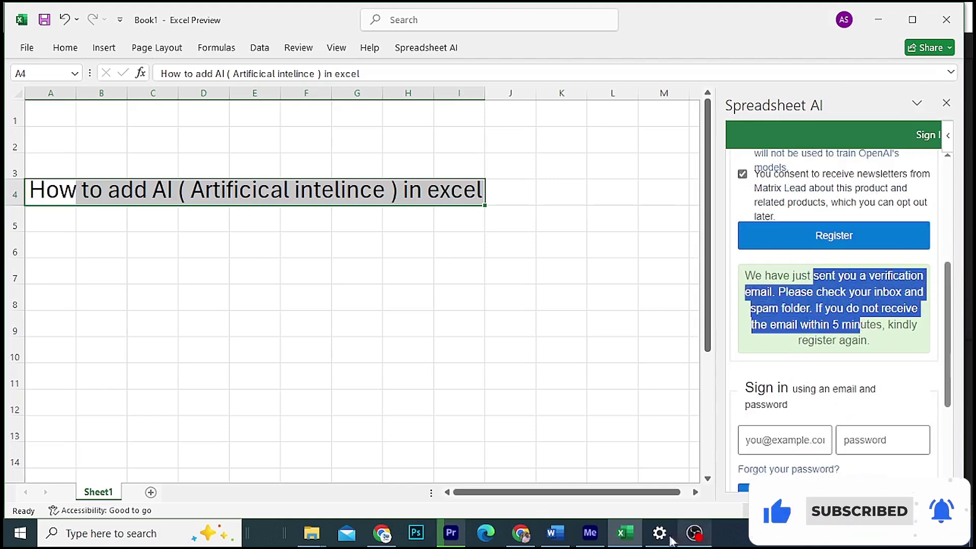
left_click(518, 534)
left_click(932, 46)
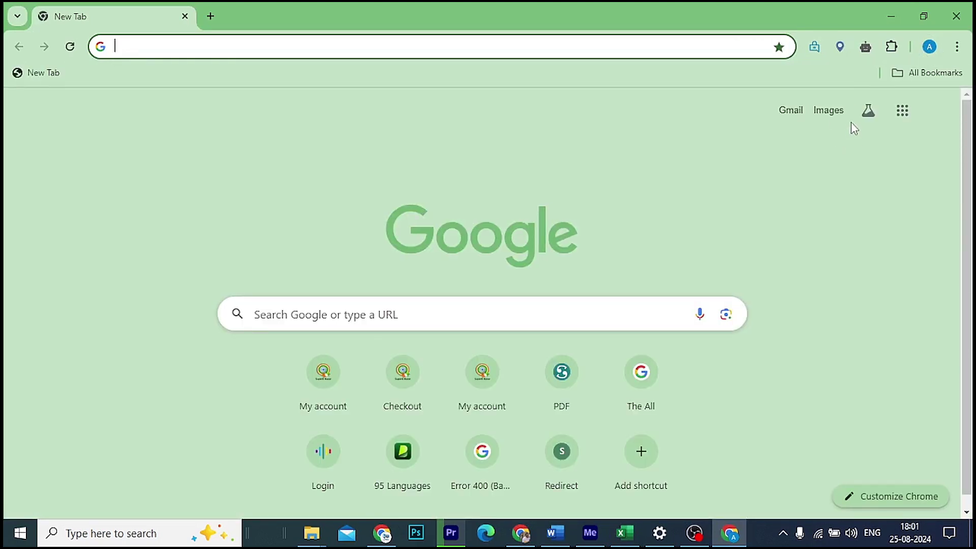
Step: Open Gmail and follow the validation link in Matrix Lead's verification email
left_click(791, 114)
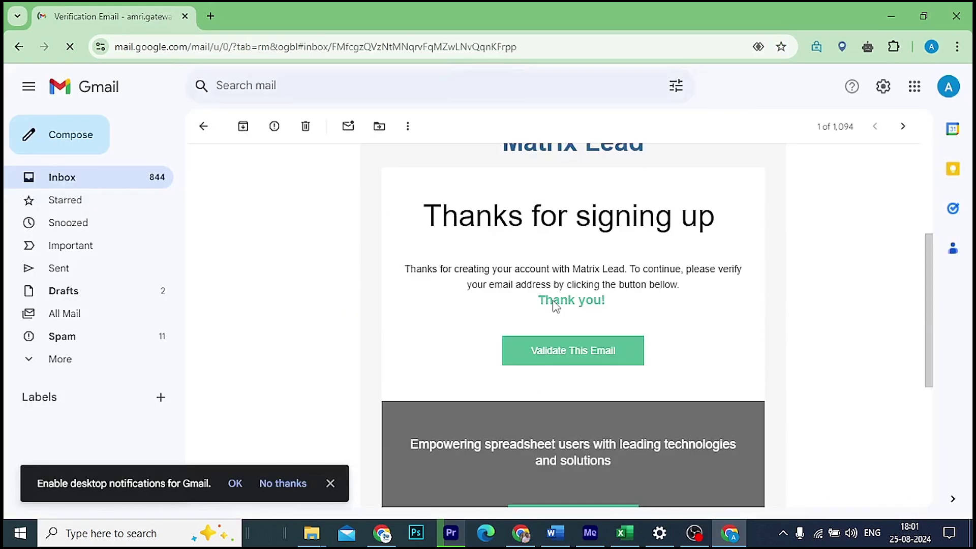
left_click(559, 352)
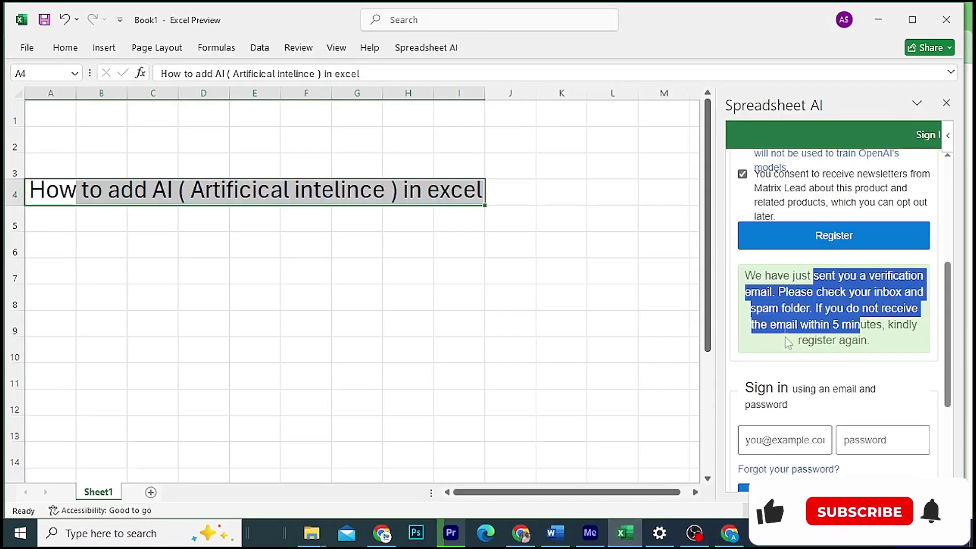
Step: Sign in to Spreadsheet AI with the saved e-mail address and pasted password
scroll(781, 372, "down", 3)
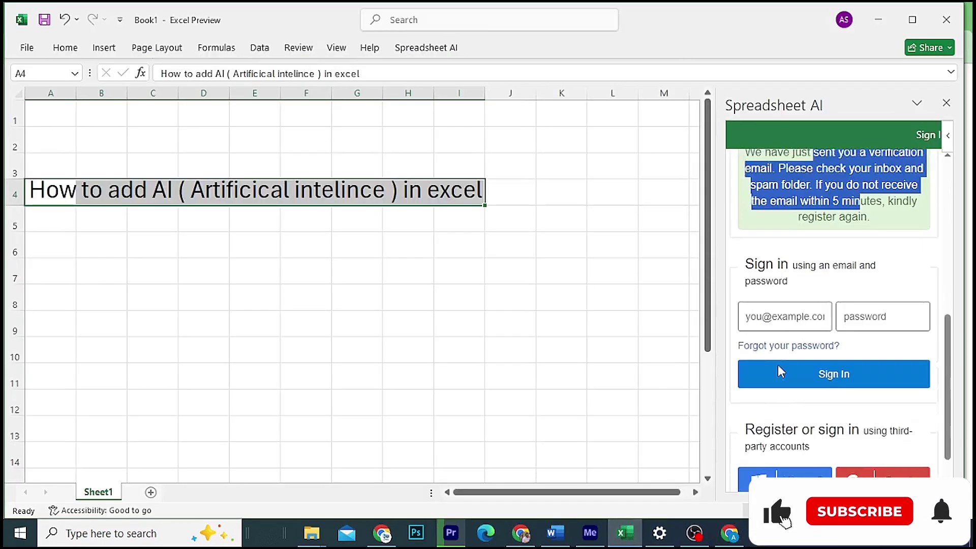
left_click(762, 298)
left_click(785, 352)
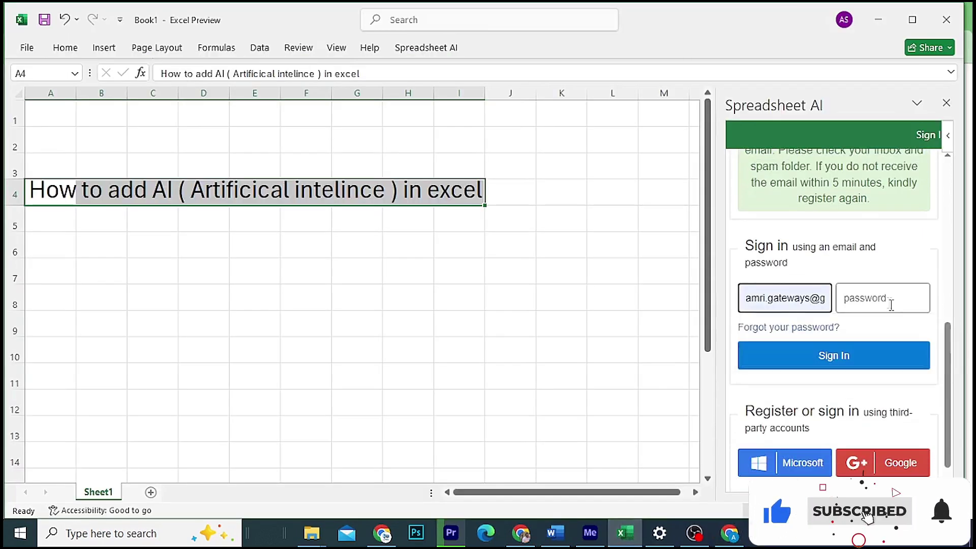
left_click(880, 297)
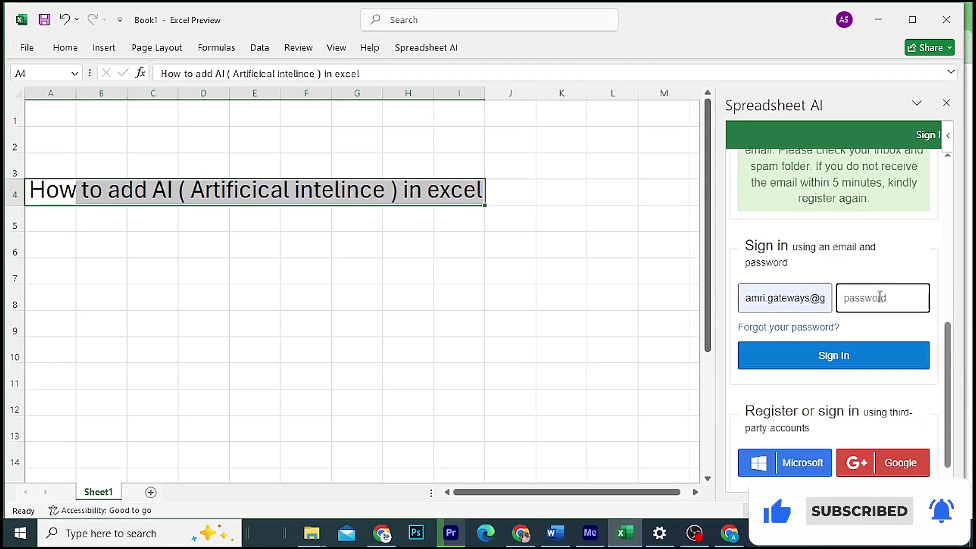
key("ctrl+v")
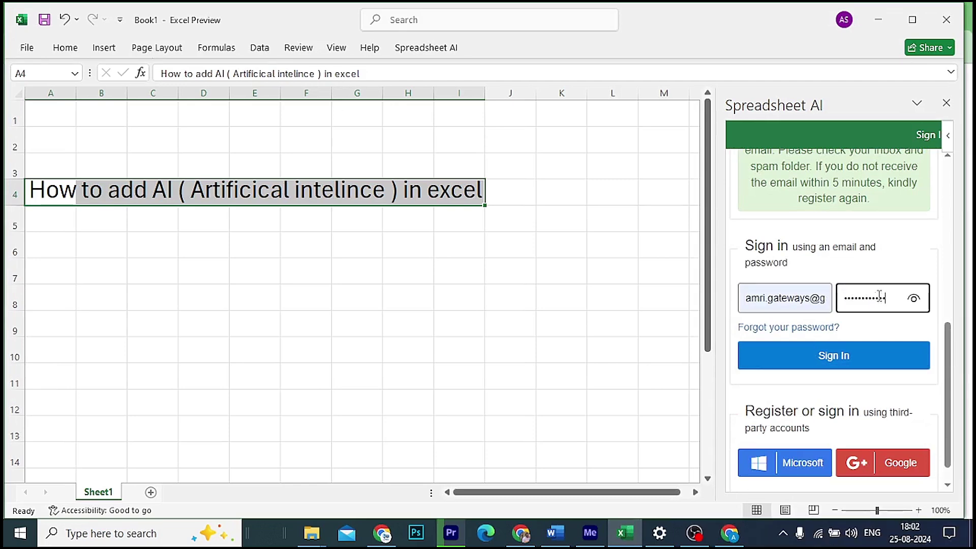
left_click(830, 366)
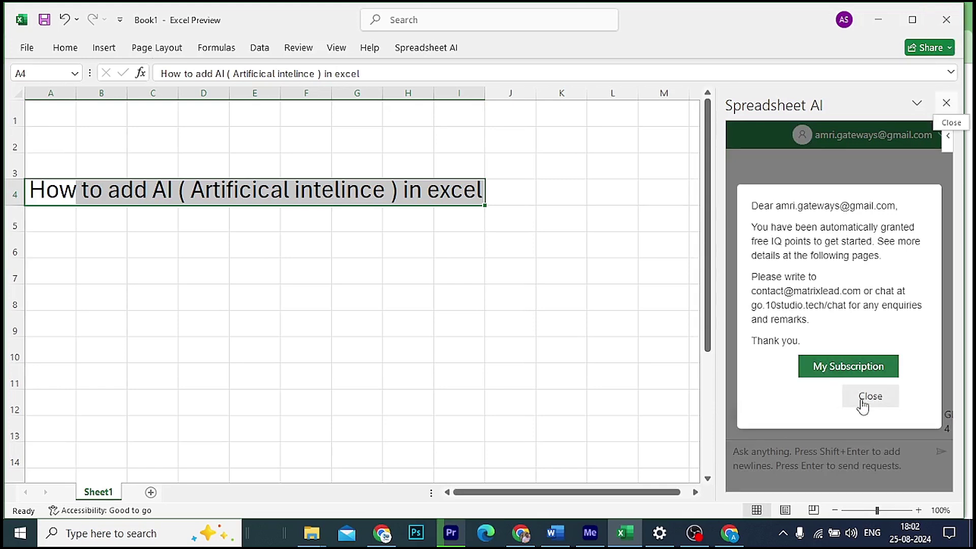
Step: Dismiss the welcome message and close the Spreadsheet AI pane
left_click(864, 399)
left_click(945, 104)
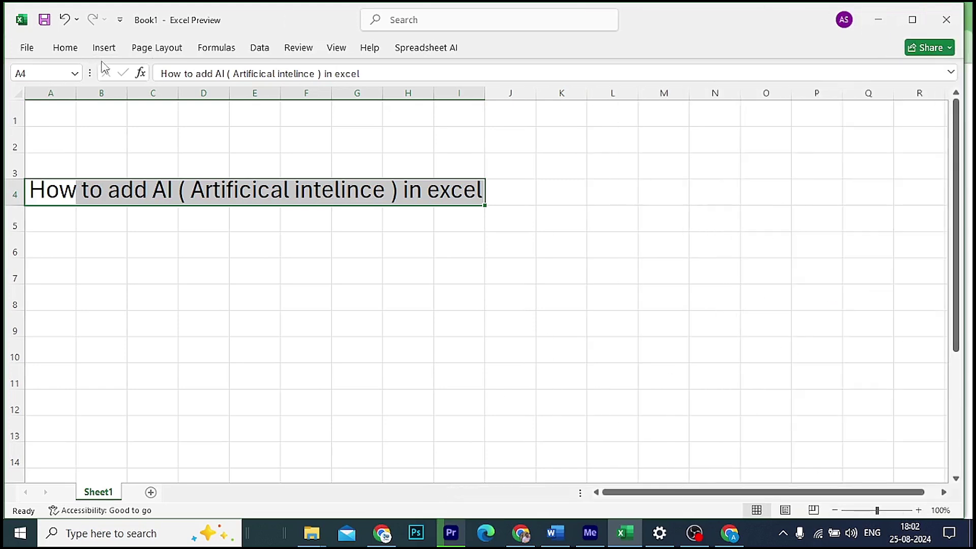
left_click(66, 49)
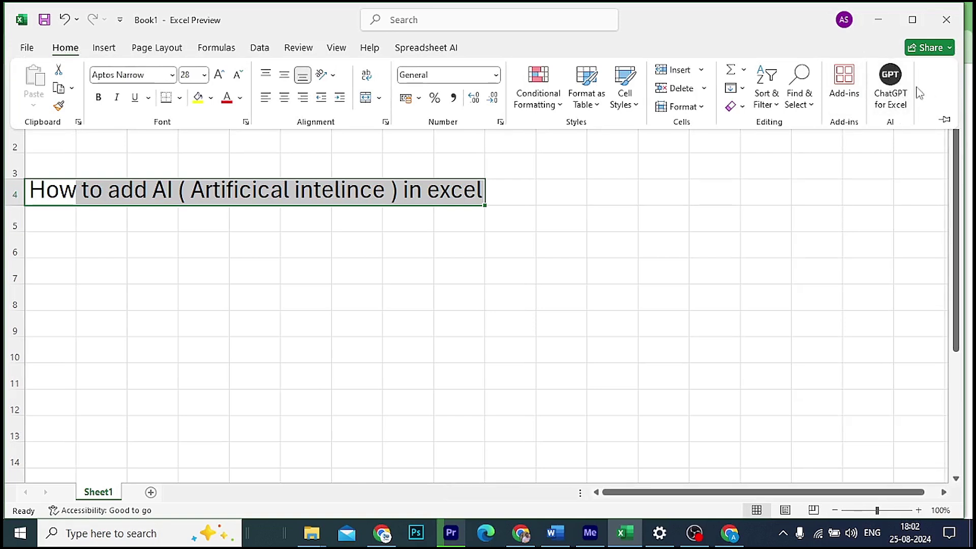
Step: Reopen the Office Add-ins store and search it for 'ai' add-ins
left_click(499, 23)
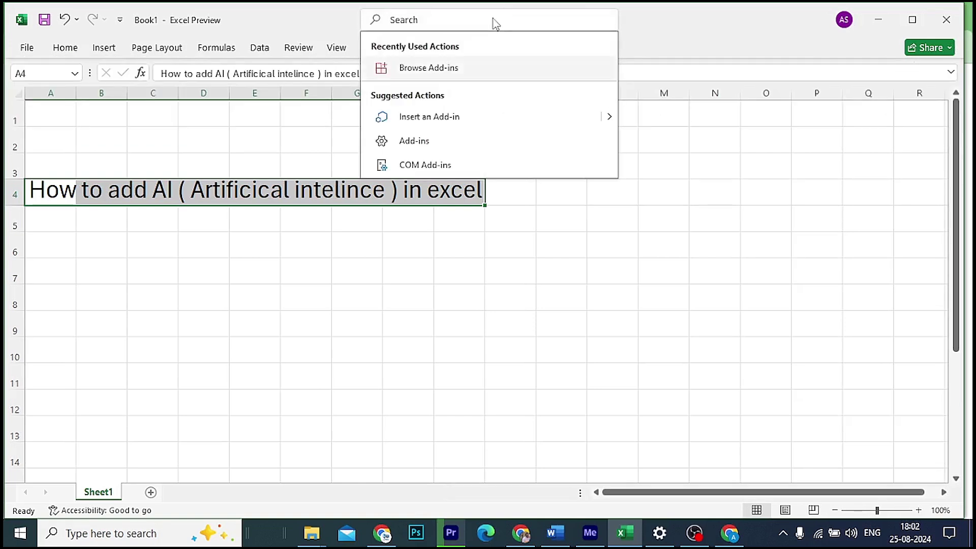
left_click(429, 68)
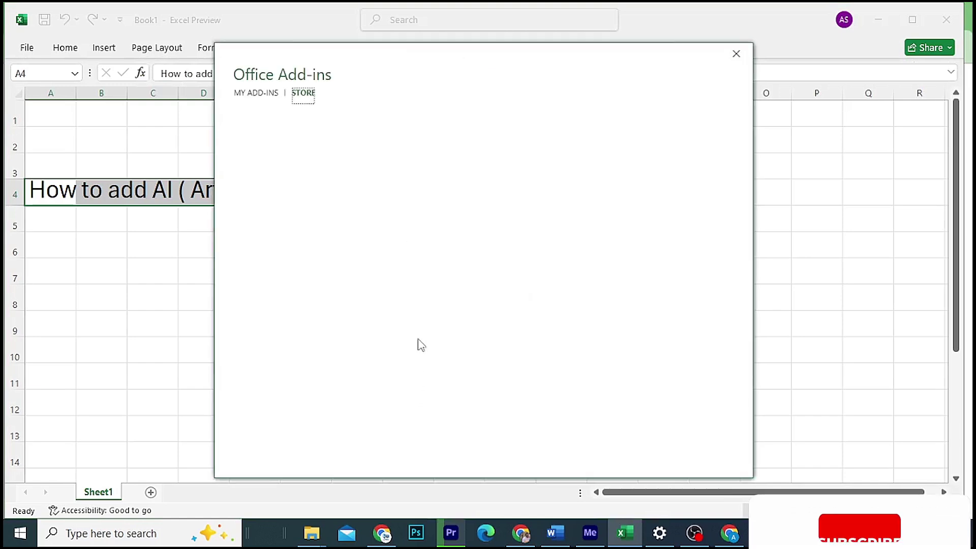
type("ai")
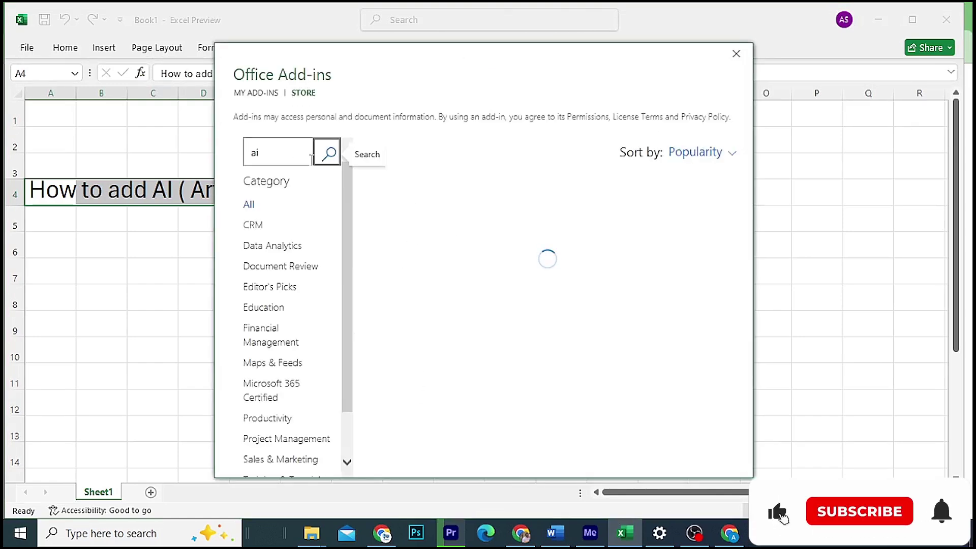
left_click(327, 154)
scroll(530, 279, "down", 5)
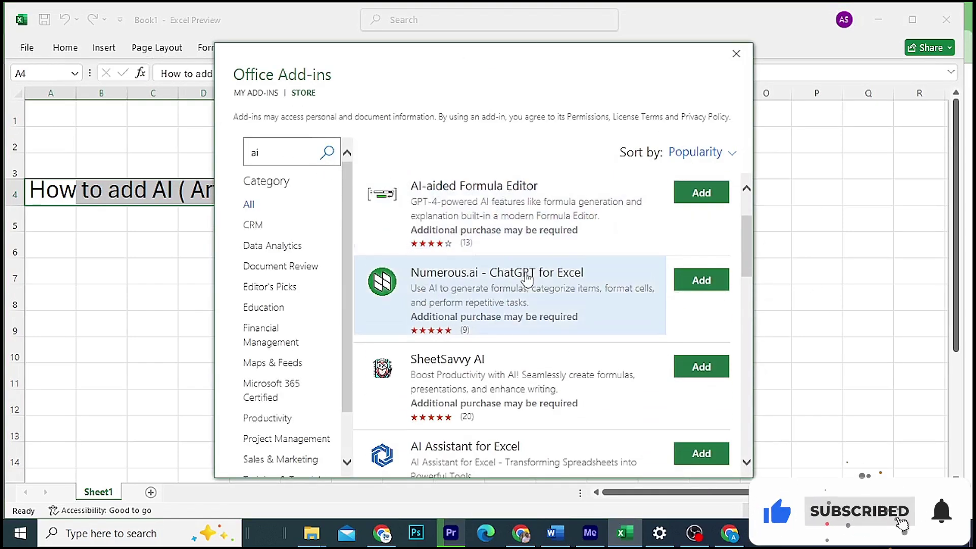
scroll(527, 279, "down", 1)
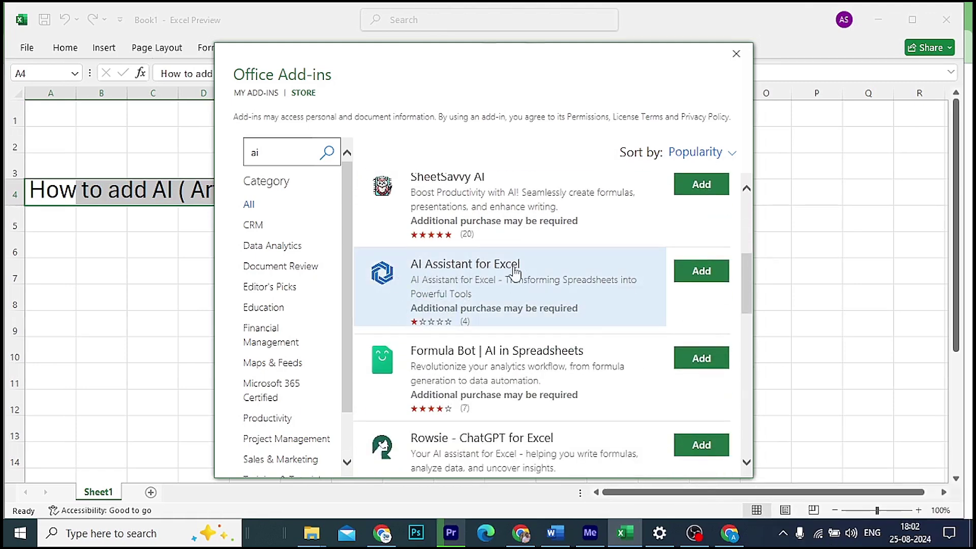
scroll(516, 273, "down", 5)
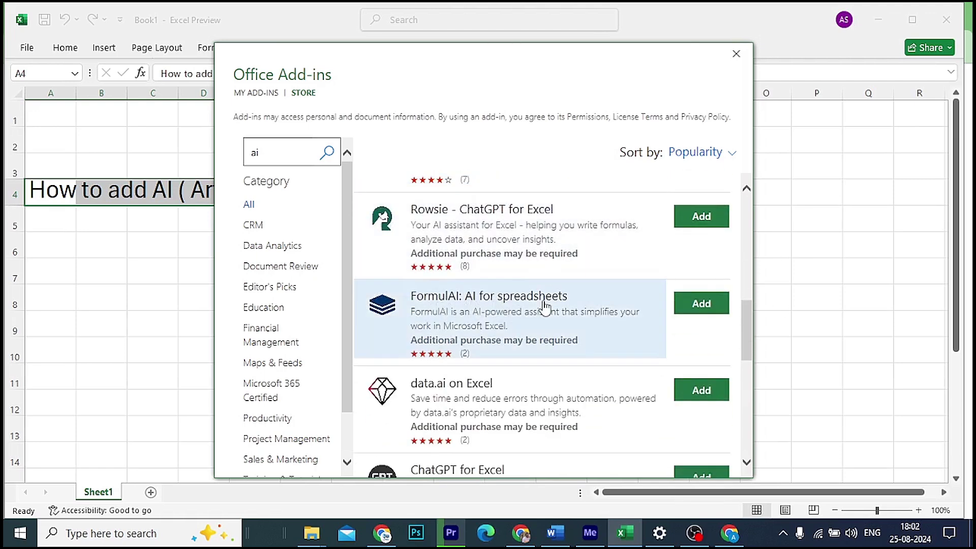
Step: Cancel adding FormulAI and start adding ChatGPT for Excel instead
left_click(686, 304)
left_click(560, 302)
scroll(543, 328, "down", 2)
scroll(542, 327, "down", 1)
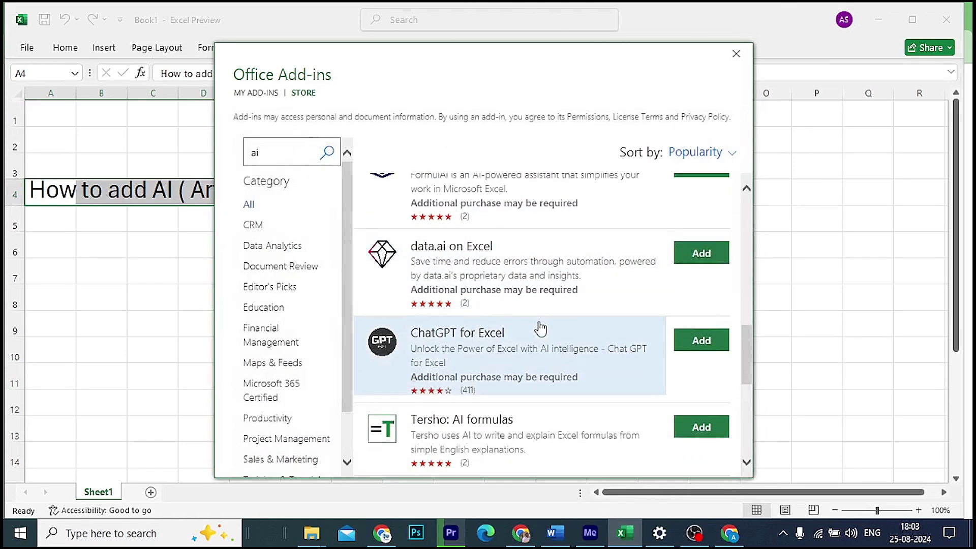
left_click(698, 342)
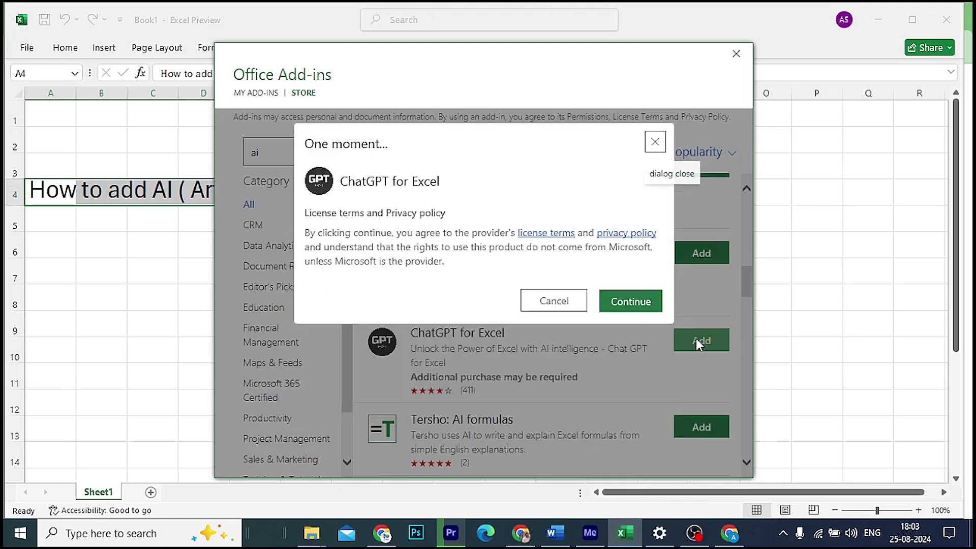
Step: Accept ChatGPT for Excel's license terms, dismiss its getting-started popup, then return to Excel
left_click(629, 301)
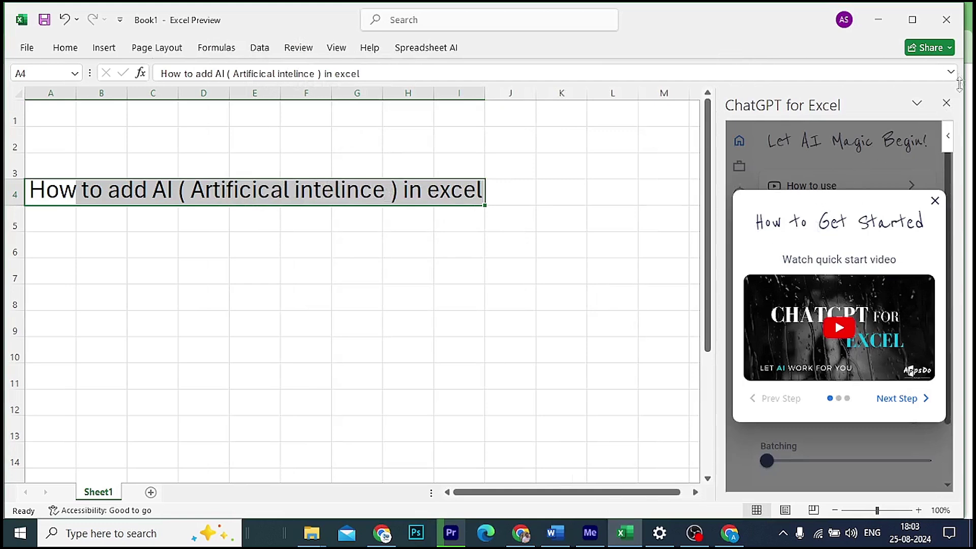
left_click(935, 202)
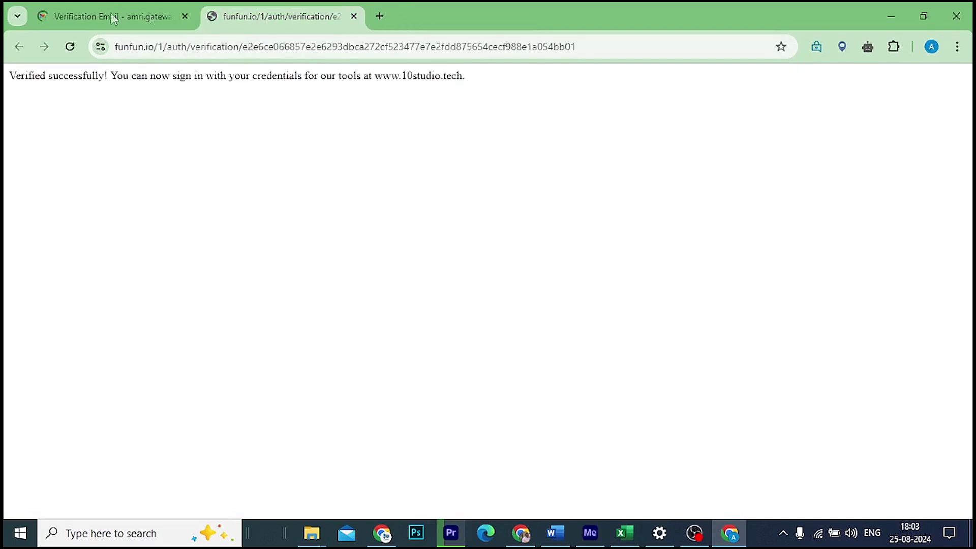
left_click(105, 16)
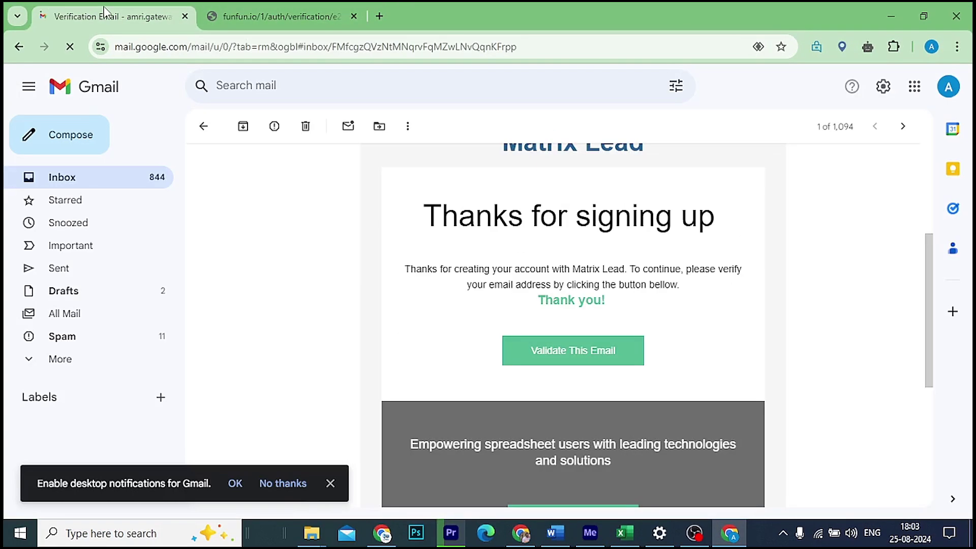
left_click(624, 532)
Step: Insert the ChatGPT pane's AI.TRANSLATE example formula into cell A6
left_click(915, 227)
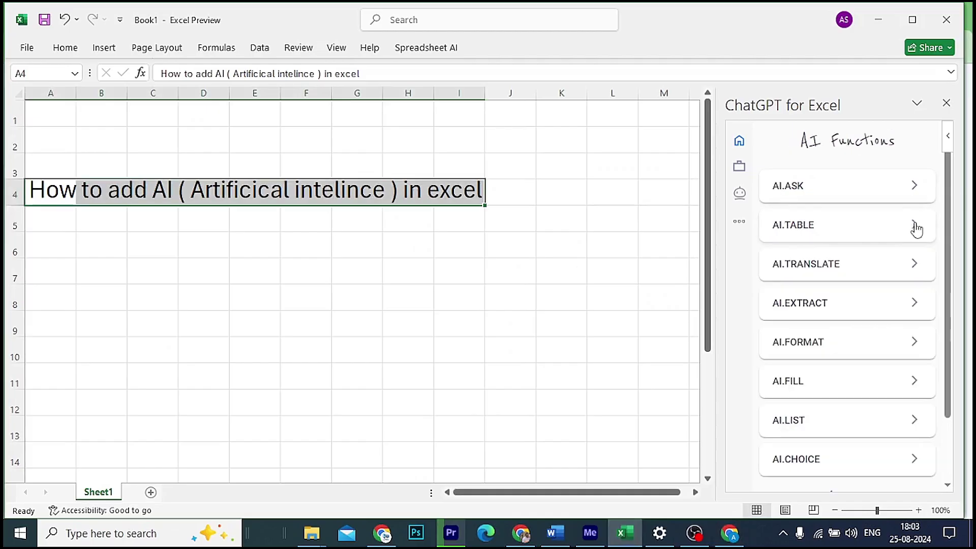
left_click(827, 275)
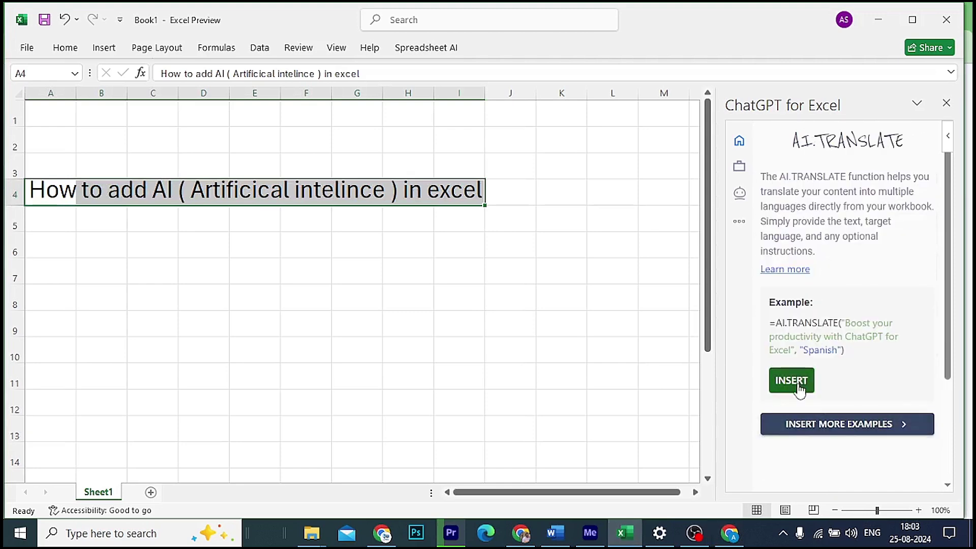
left_click(47, 225)
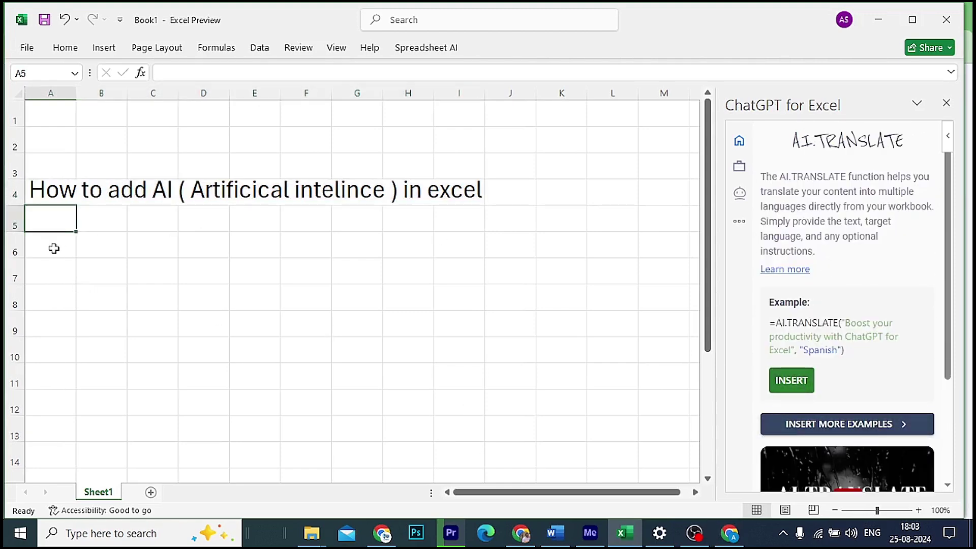
left_click(51, 246)
left_click(795, 384)
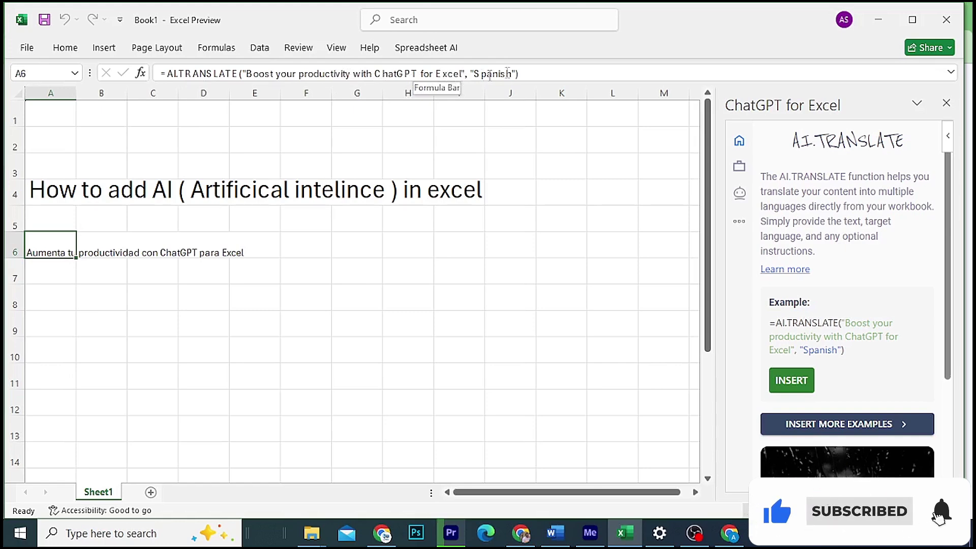
Step: Change the formula's target language from Spanish to Hindi
left_click_drag(475, 74, 514, 74)
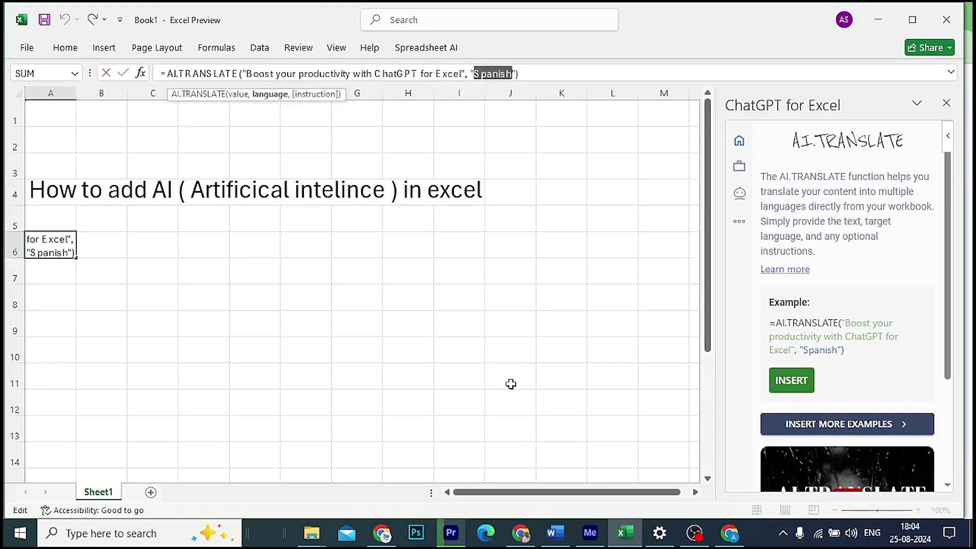
type("Hind")
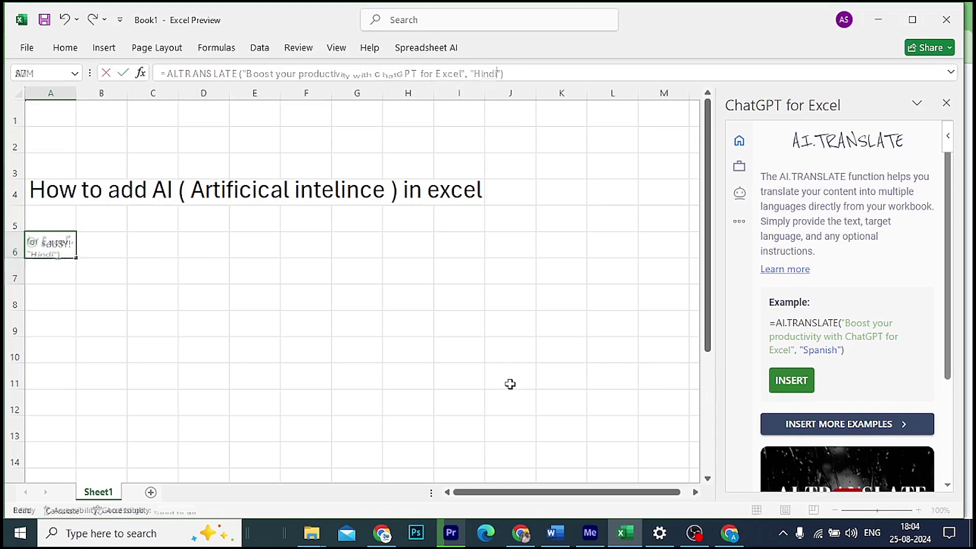
key("Return")
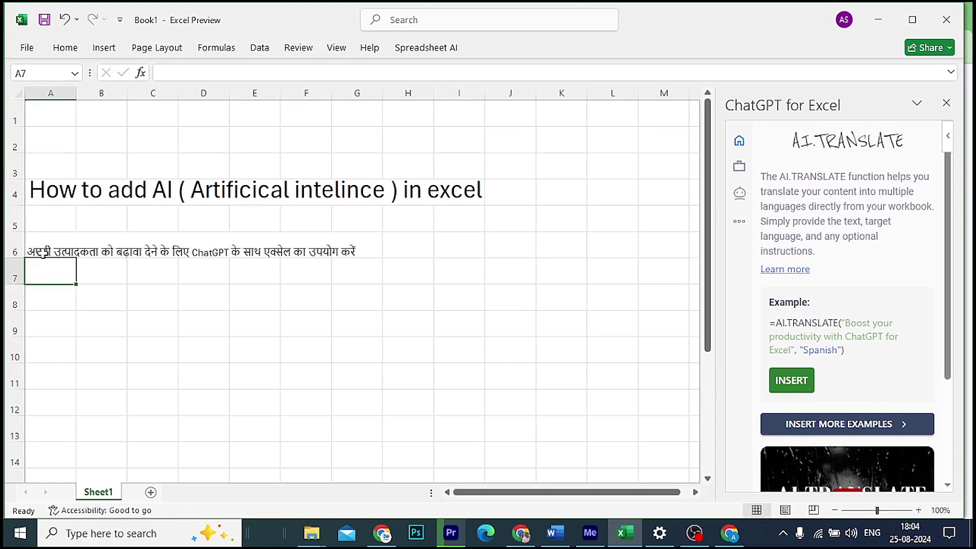
left_click(47, 247)
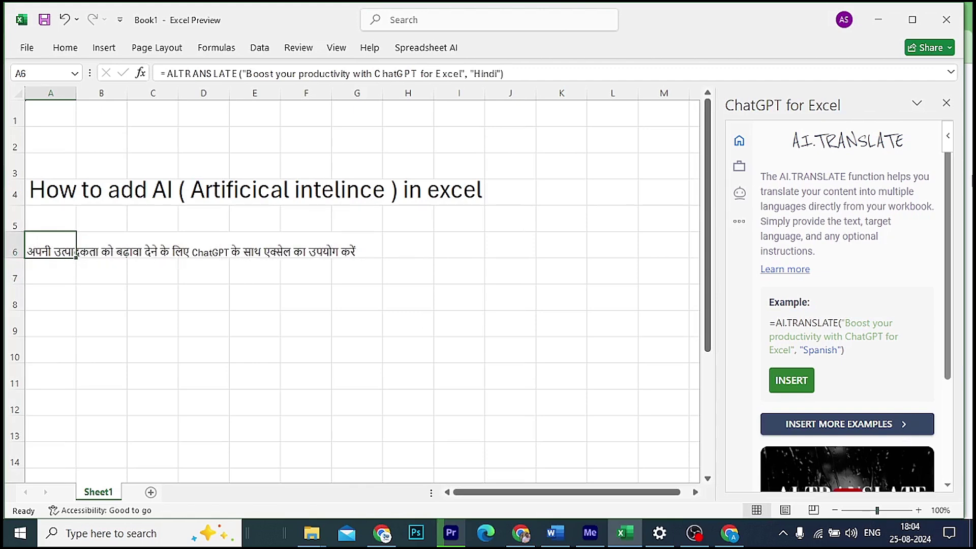
Step: Close the ChatGPT pane and enter =AI.TRANSLATE(A4,"Punjabi") in A8
left_click(946, 103)
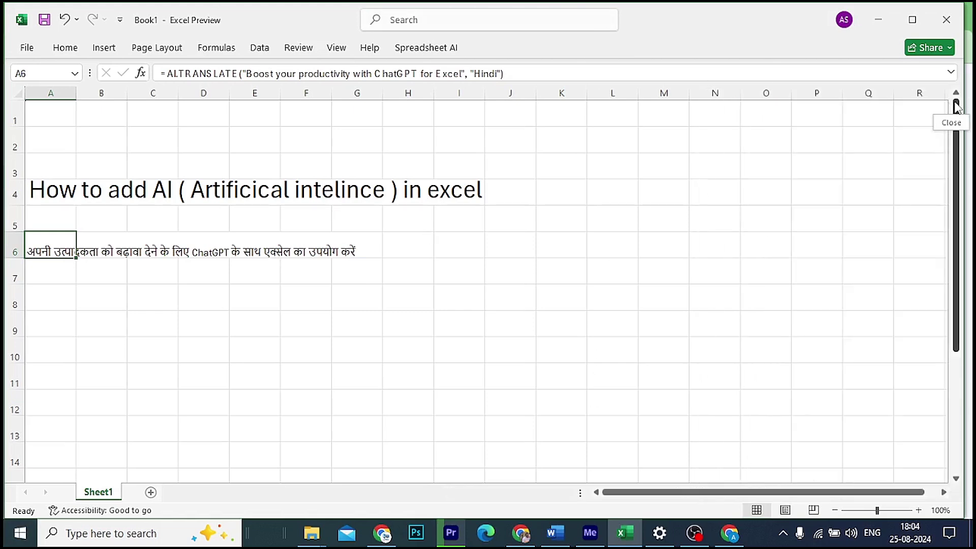
left_click(52, 288)
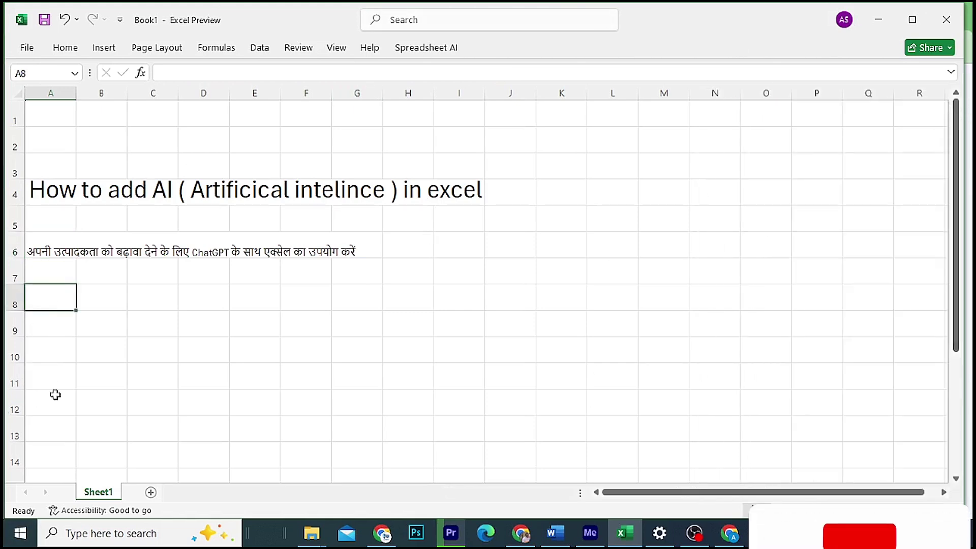
type("= ")
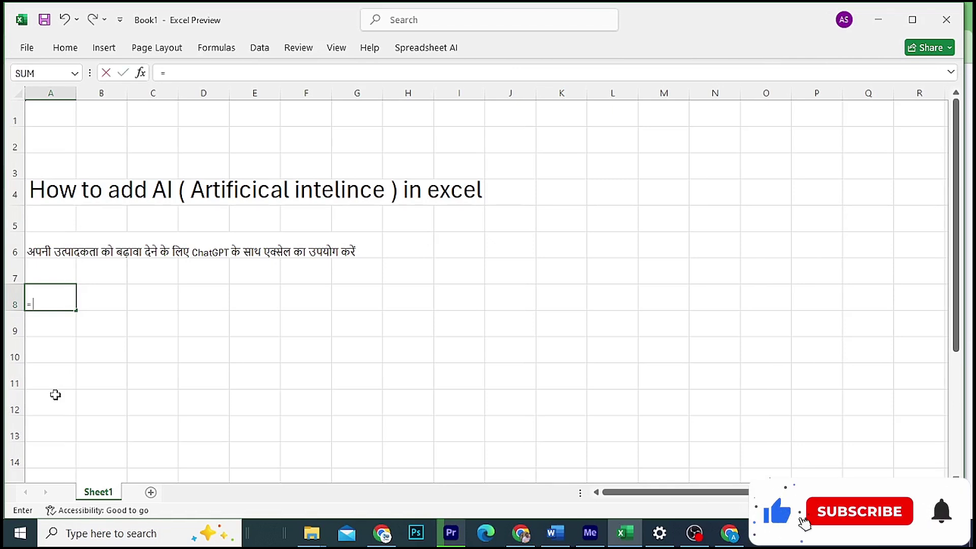
type("ai")
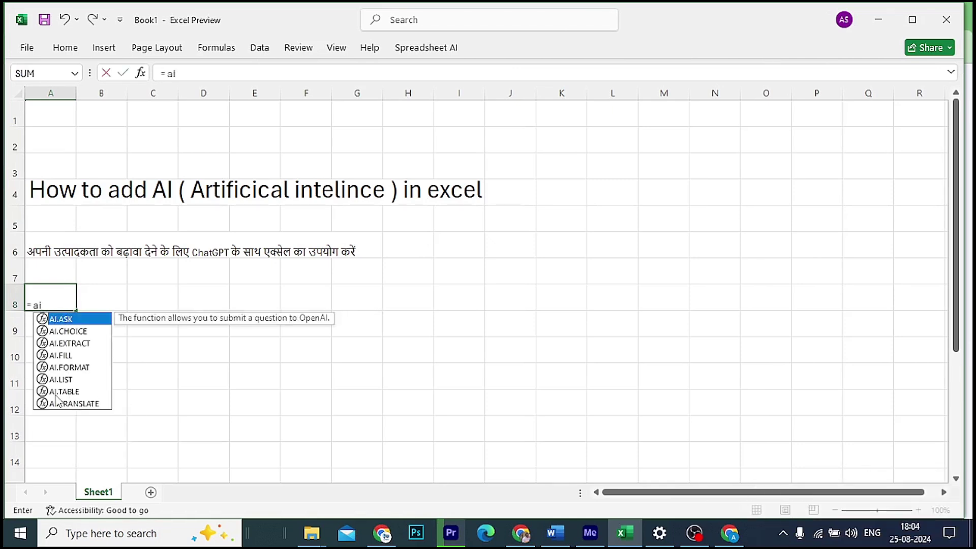
type(".")
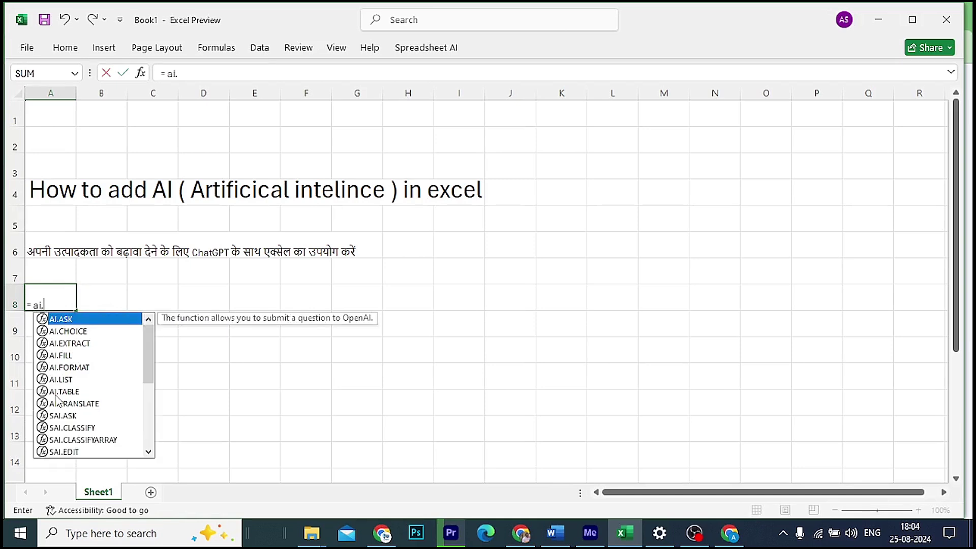
type("tra")
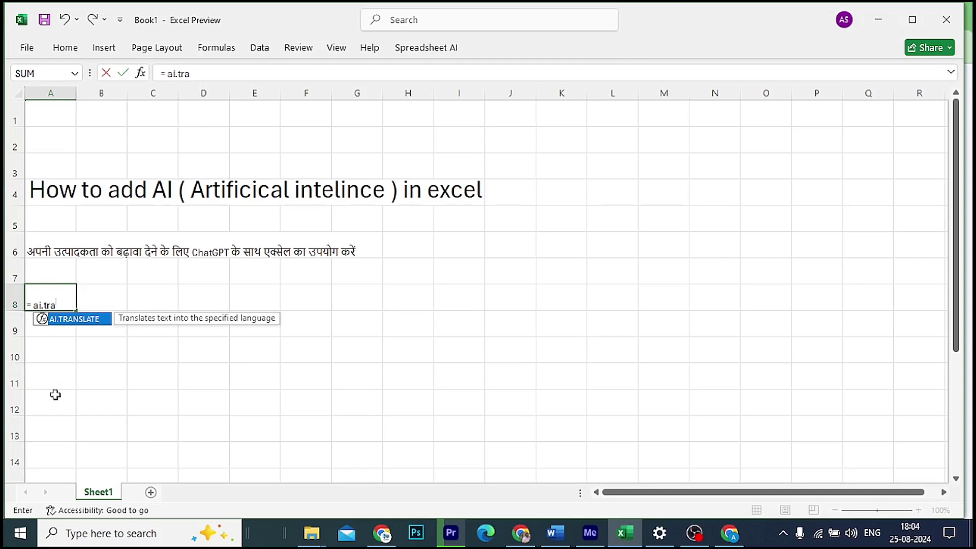
key("Tab")
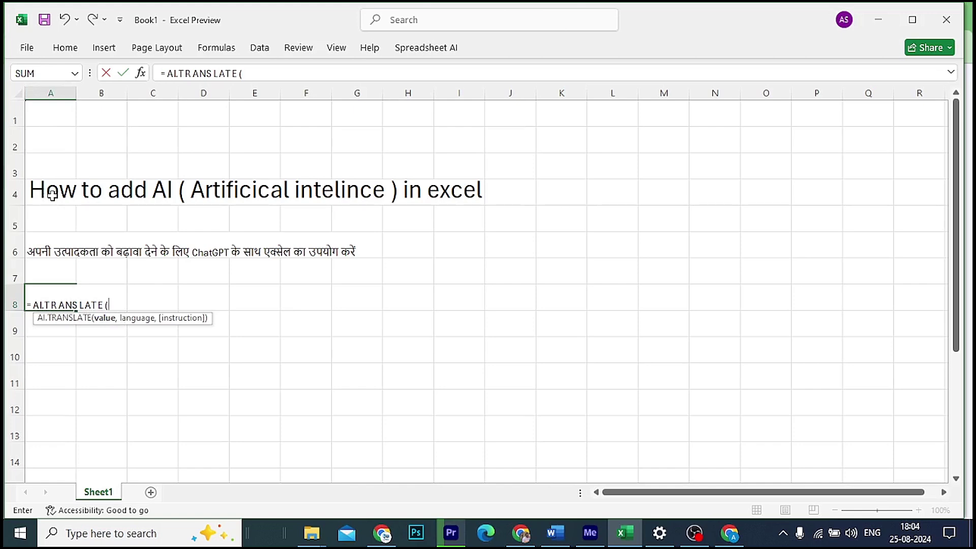
left_click(53, 194)
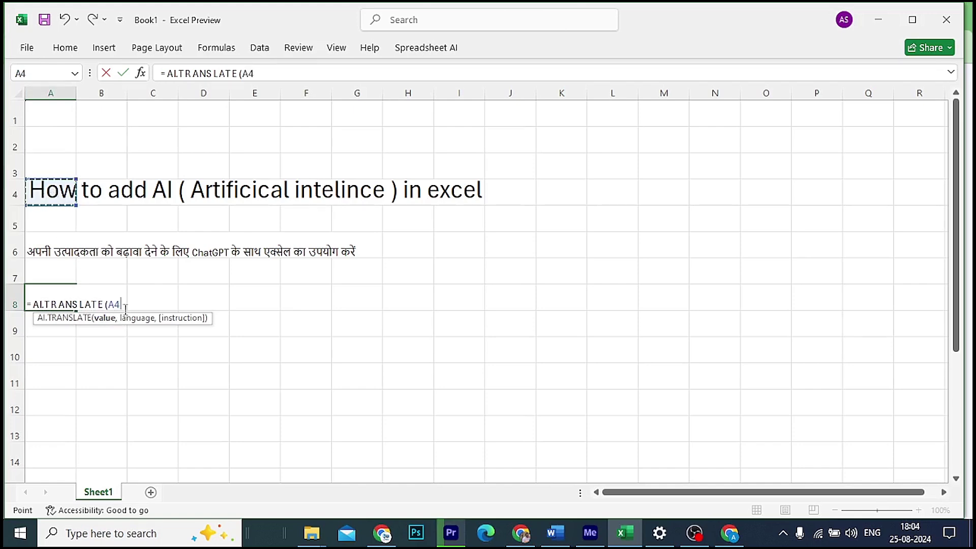
type(",\"Punjabi")
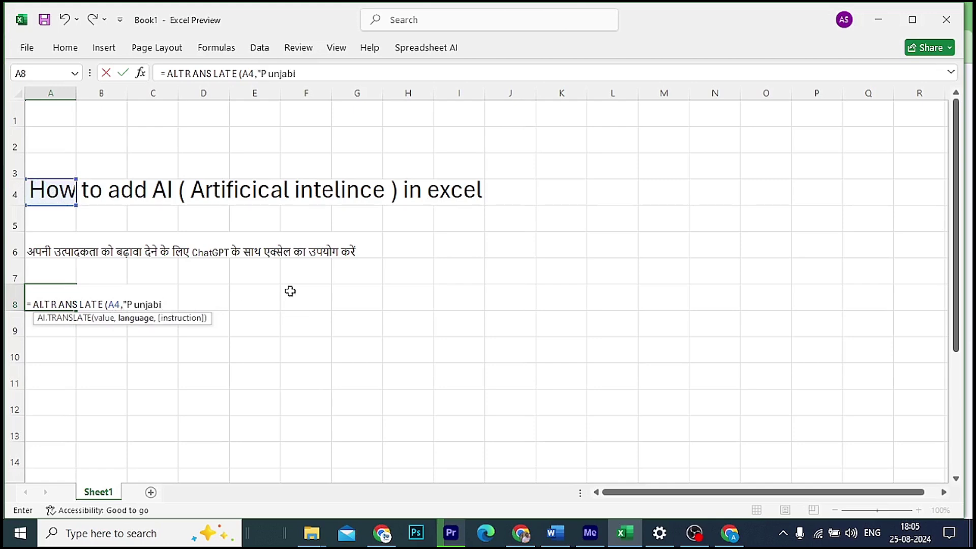
type("\")")
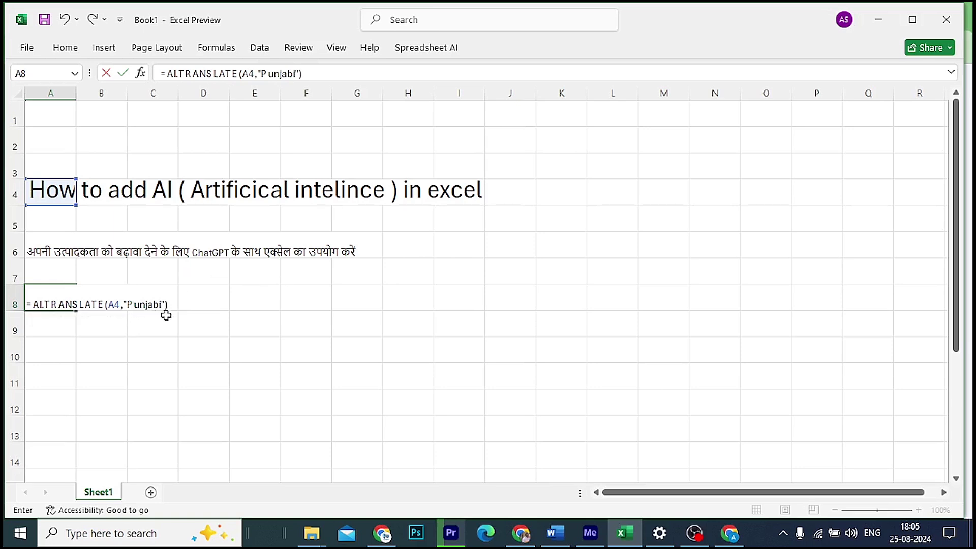
key("Return")
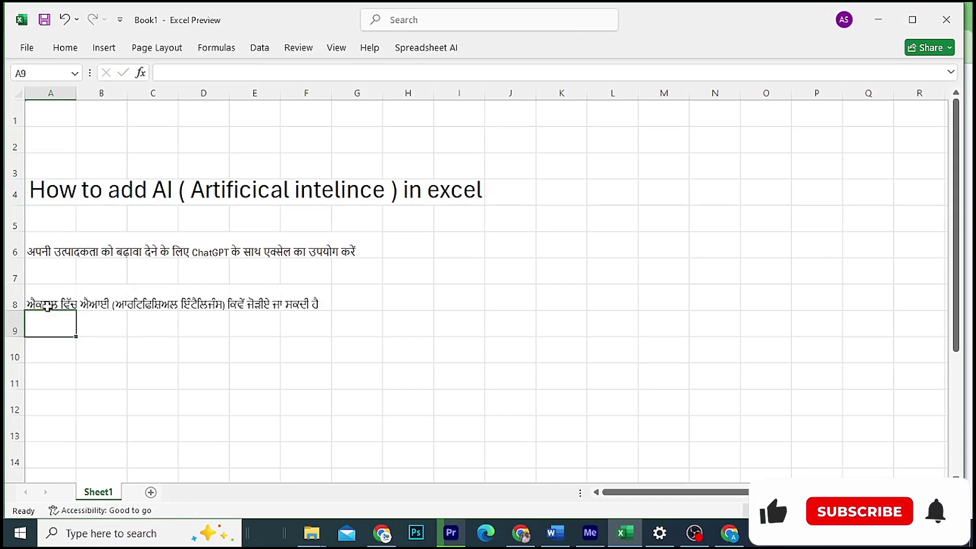
Step: Enter =AI.TRANSLATE(a4,"tamil") in A10, then move down to A12
key("Return")
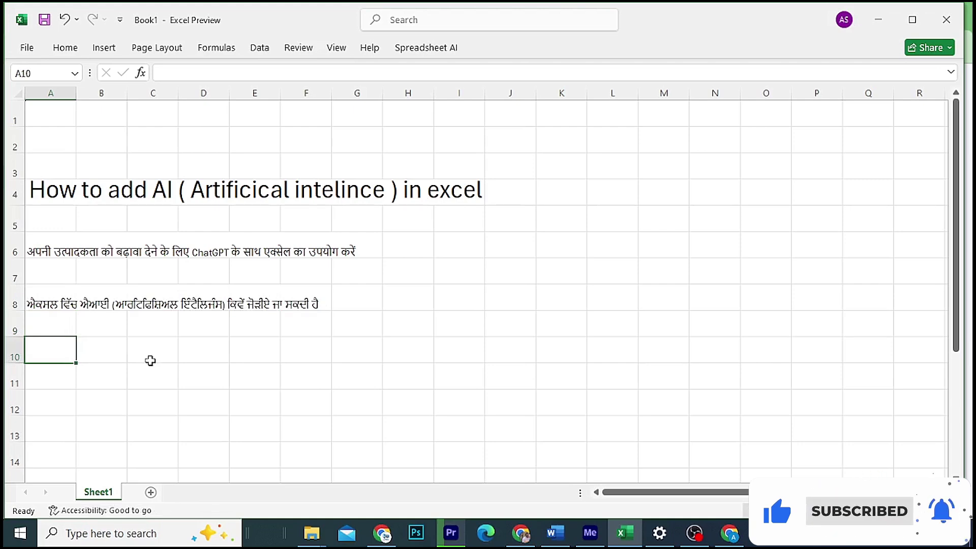
type("= ")
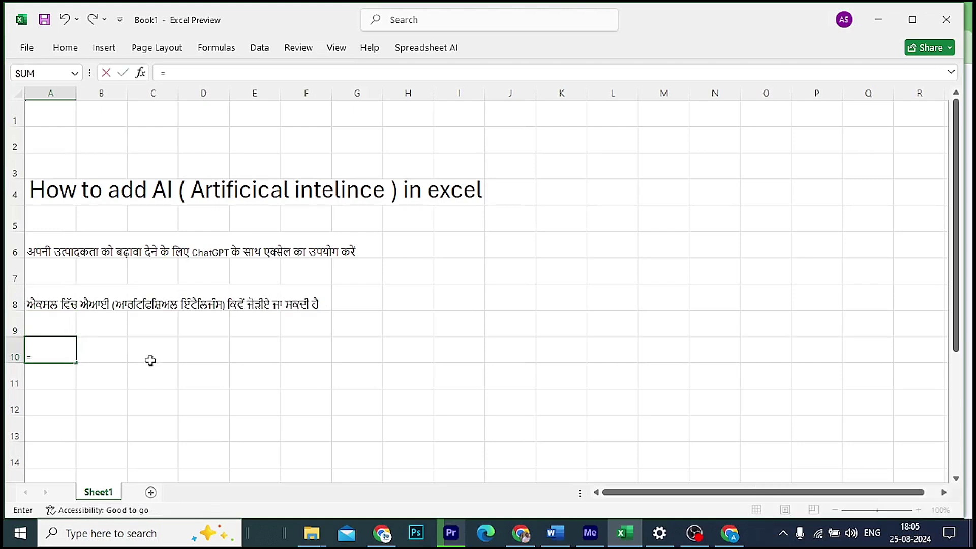
type("ai")
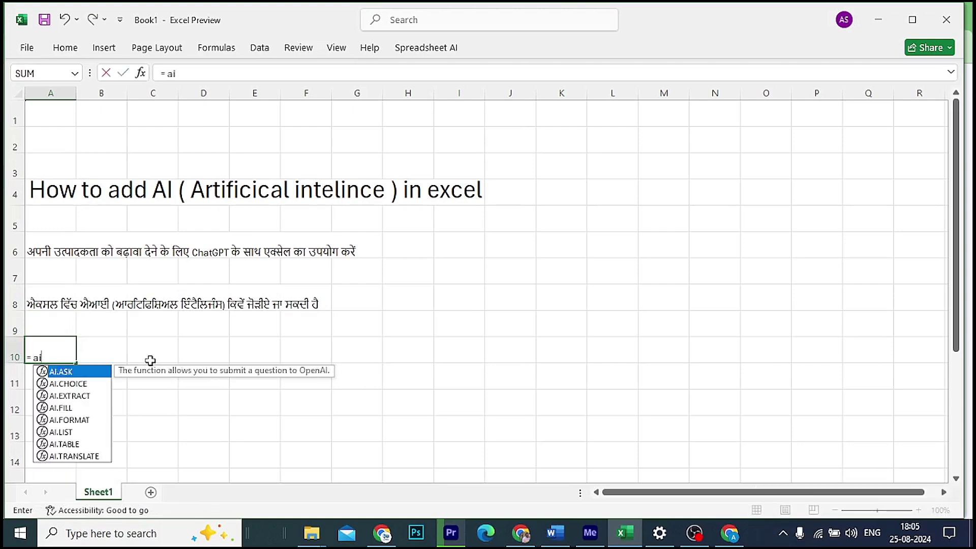
type(".tr")
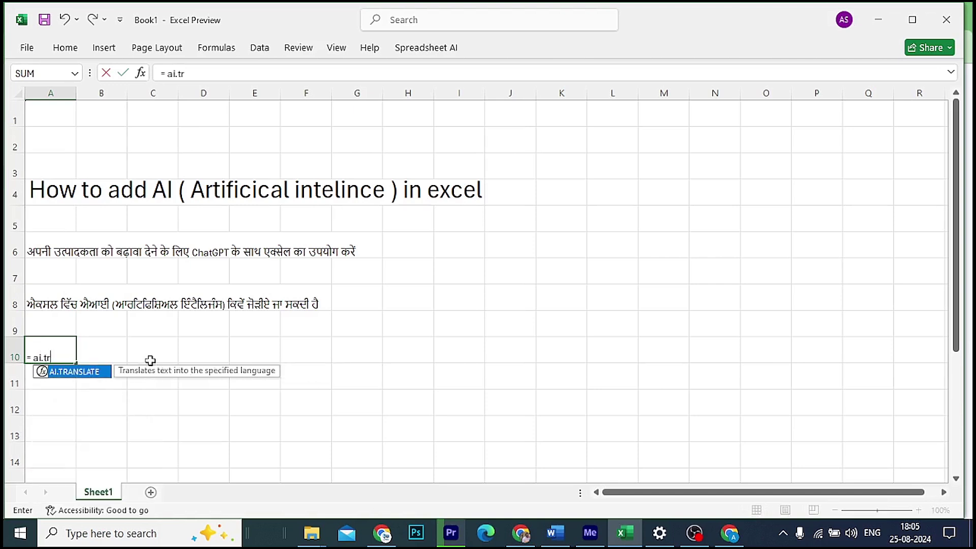
key("Tab")
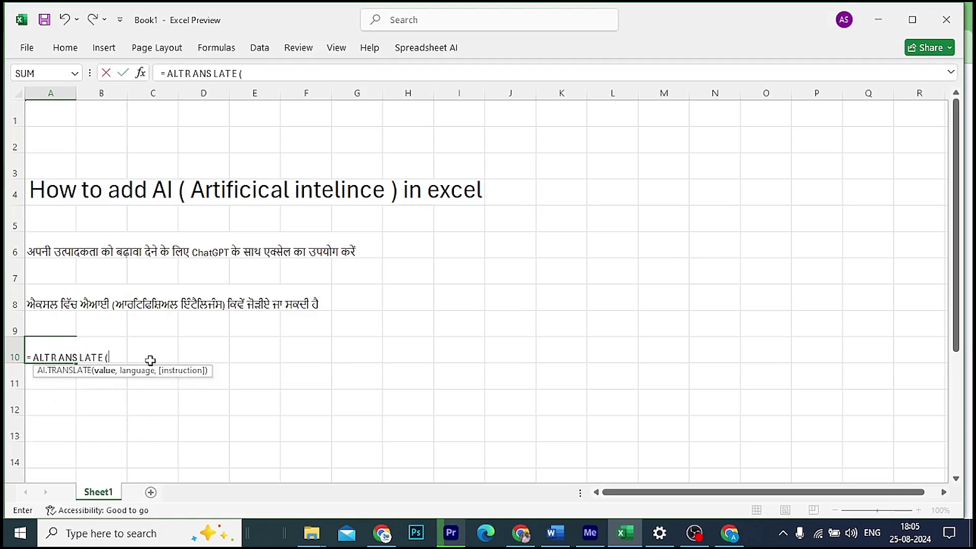
type("a4")
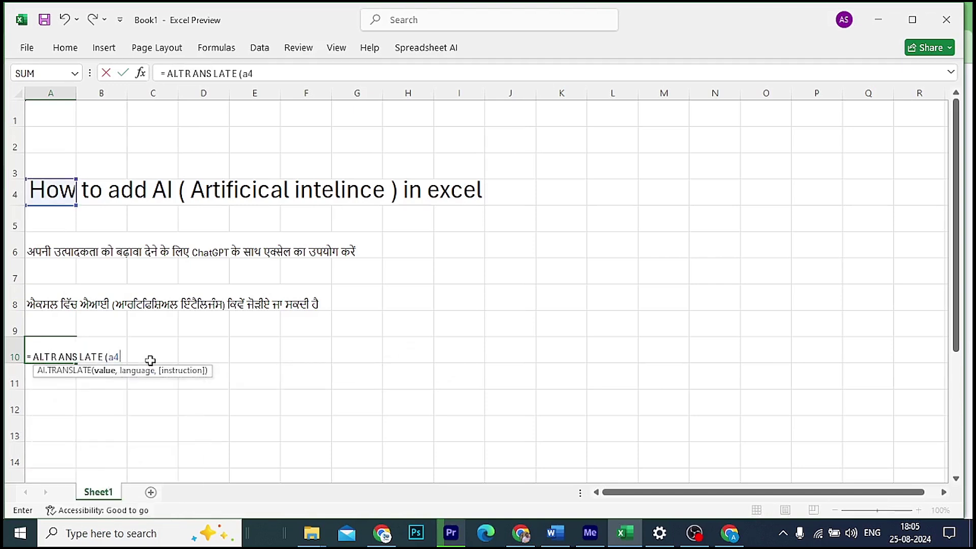
type(",\"tamil")
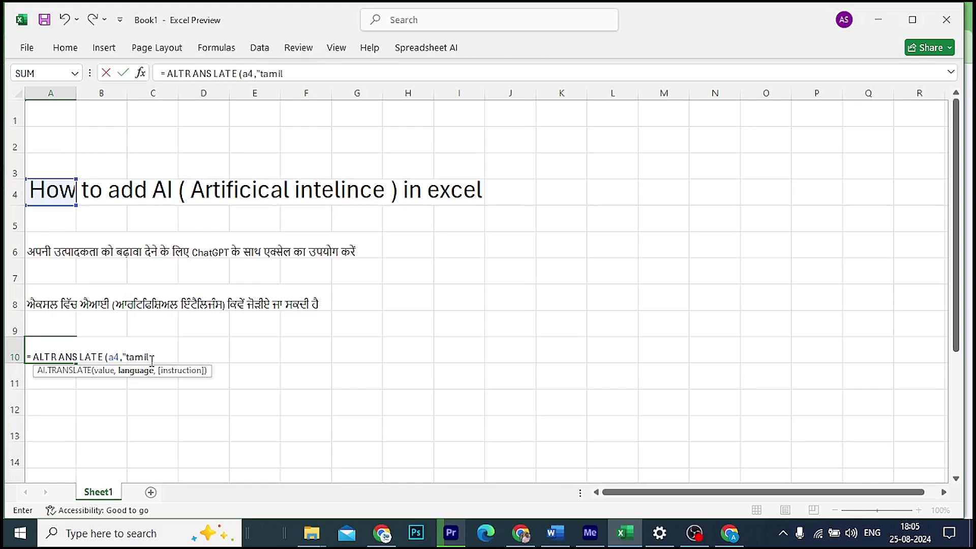
type("\"")
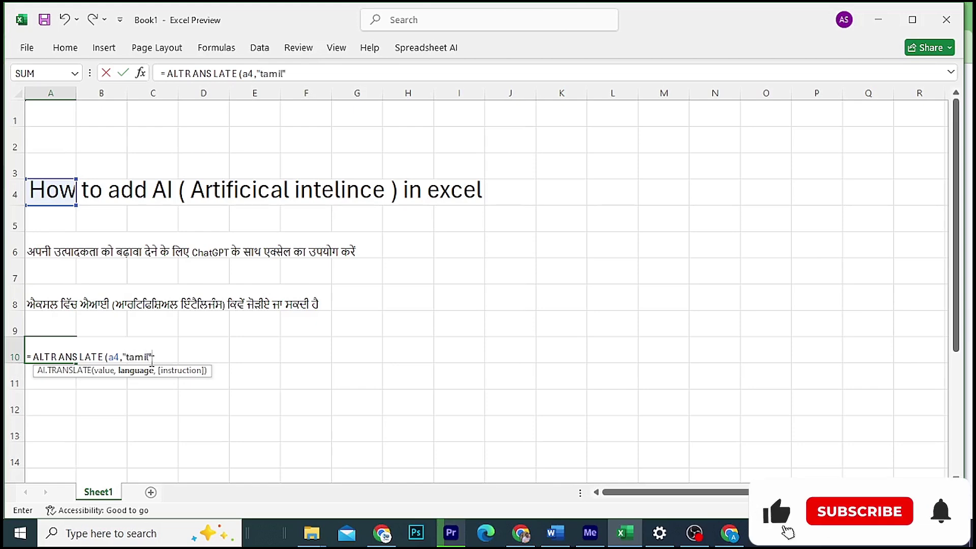
type(")")
key("Return")
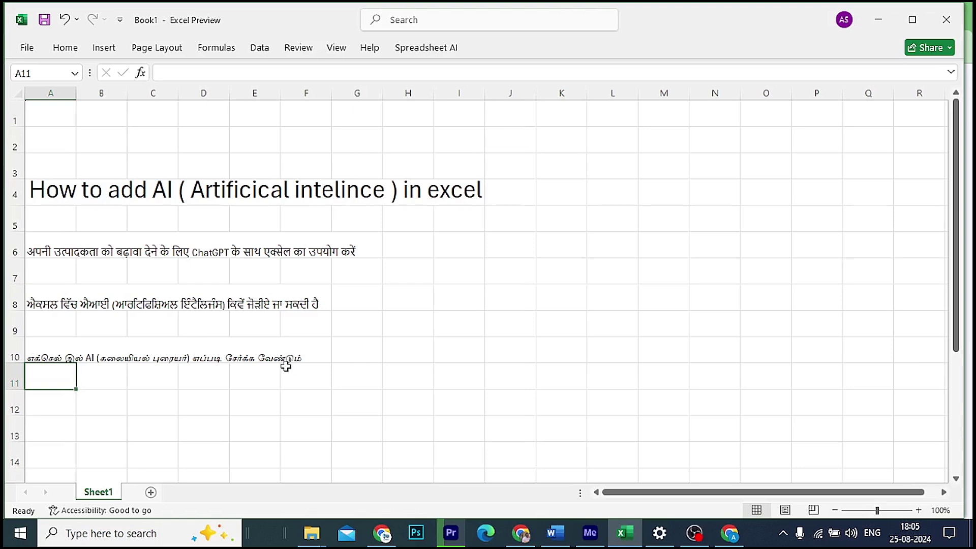
key("Down")
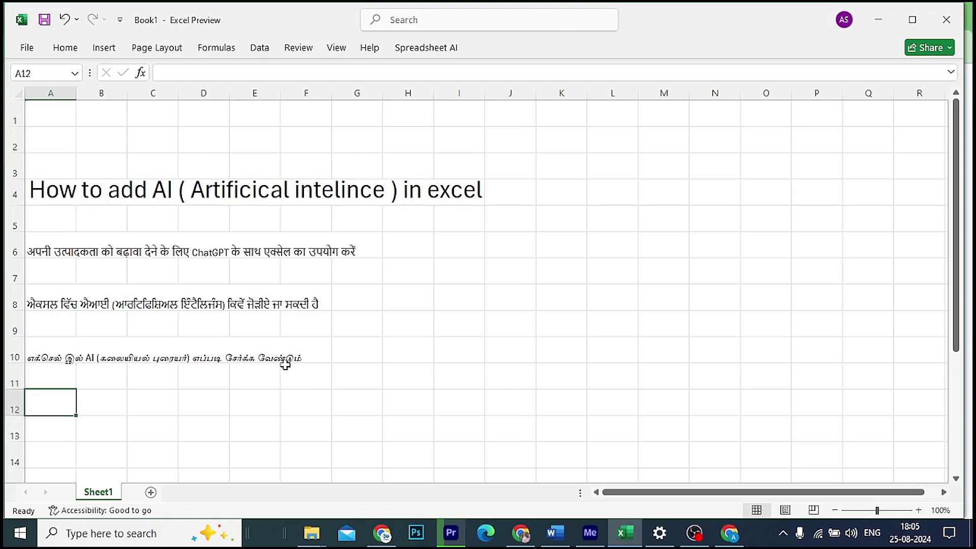
Step: Enter =AI.TRANSLATE(A4,"urdu") in A12 and reselect the cell to check it
type("= ai")
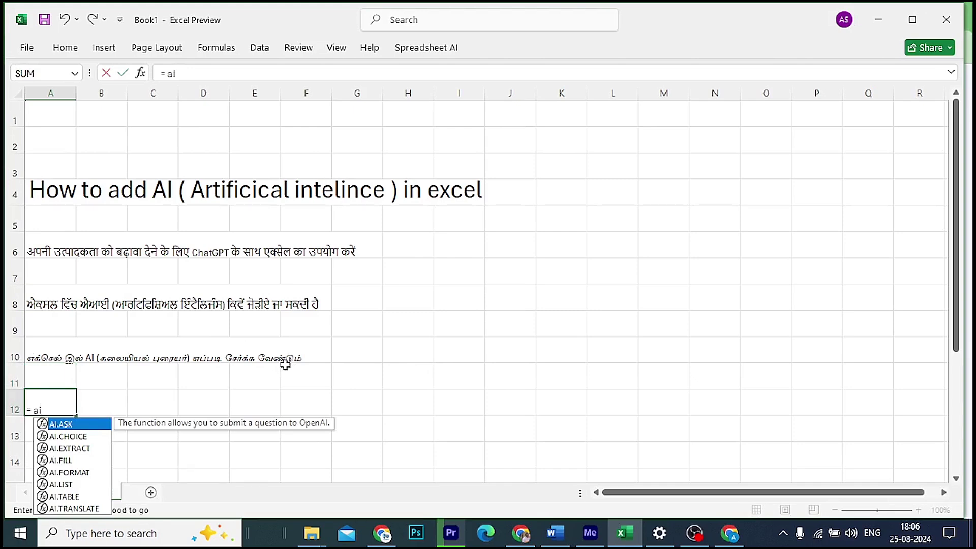
type(".tr")
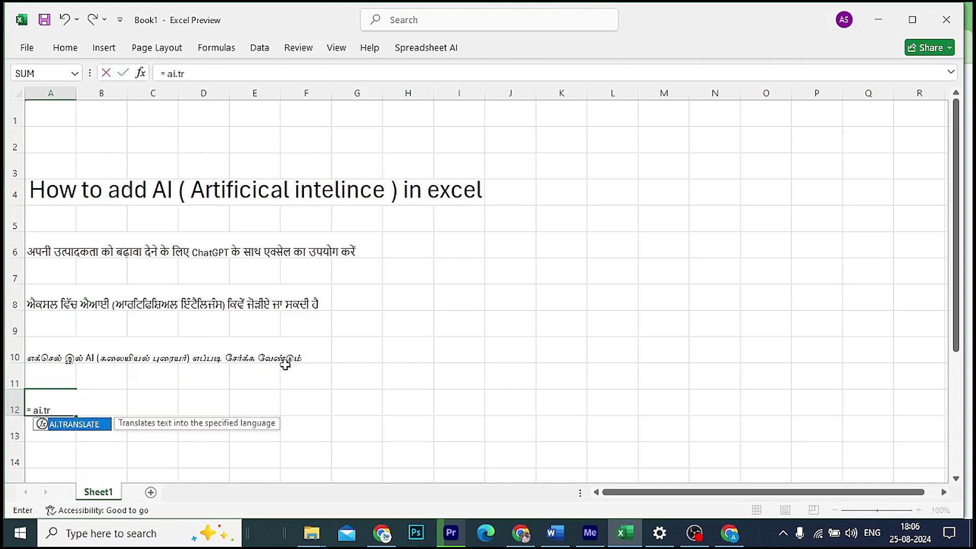
key("Tab")
type("a")
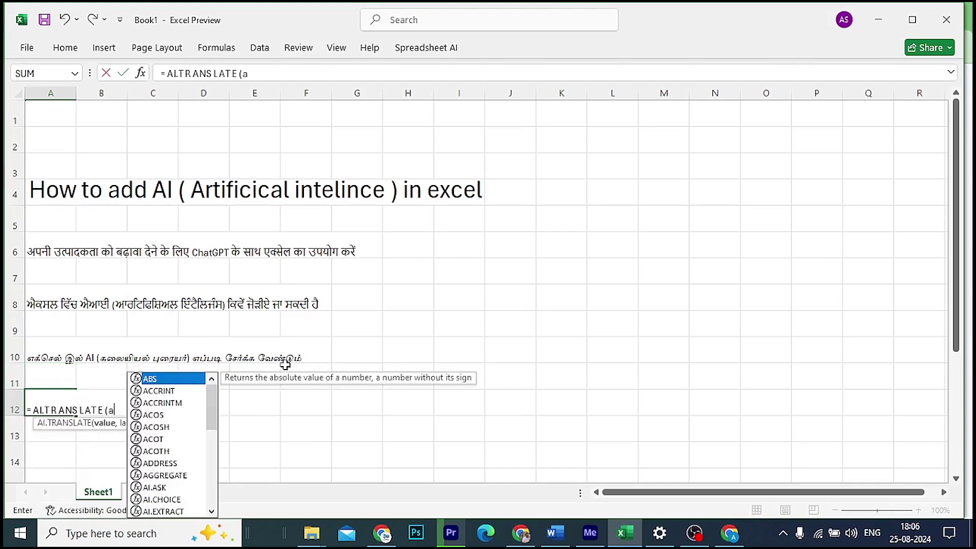
type("4,")
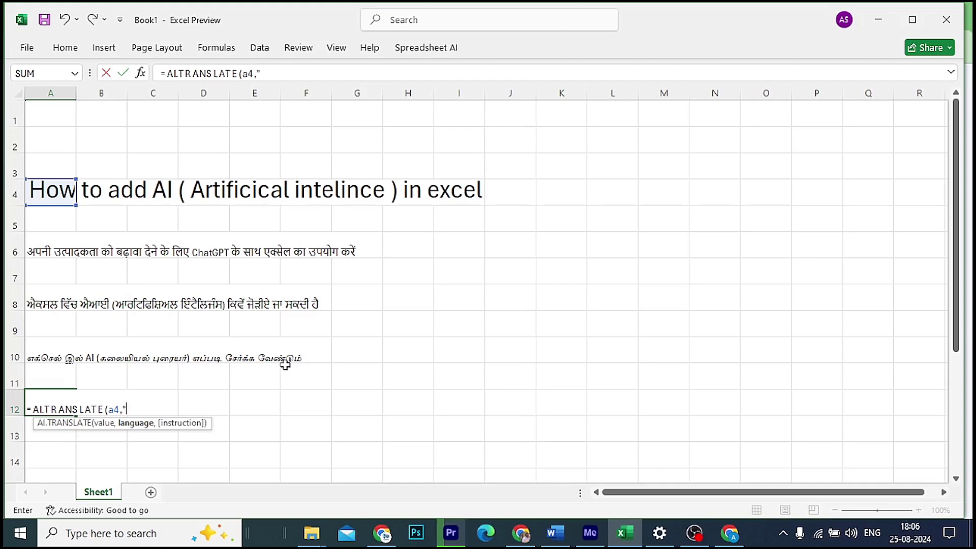
type("\"")
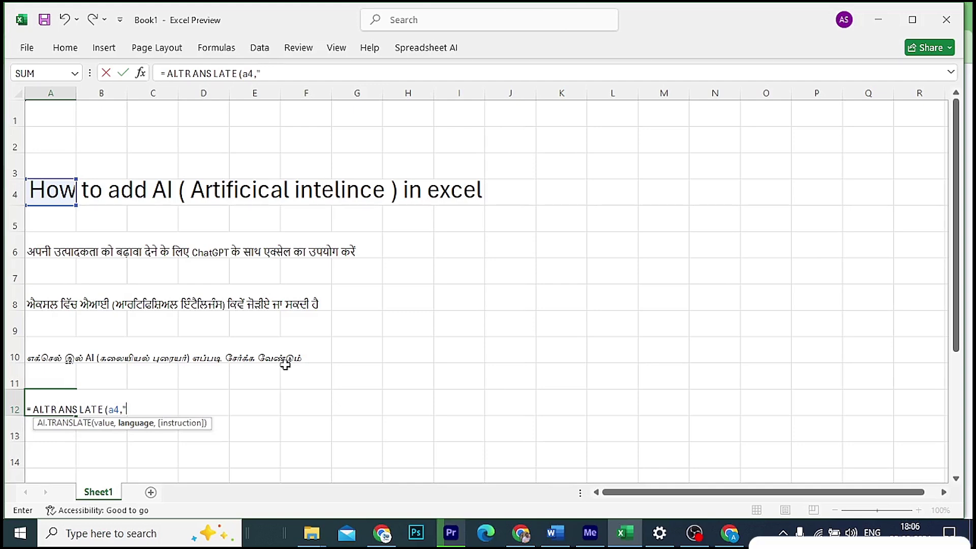
type("urd")
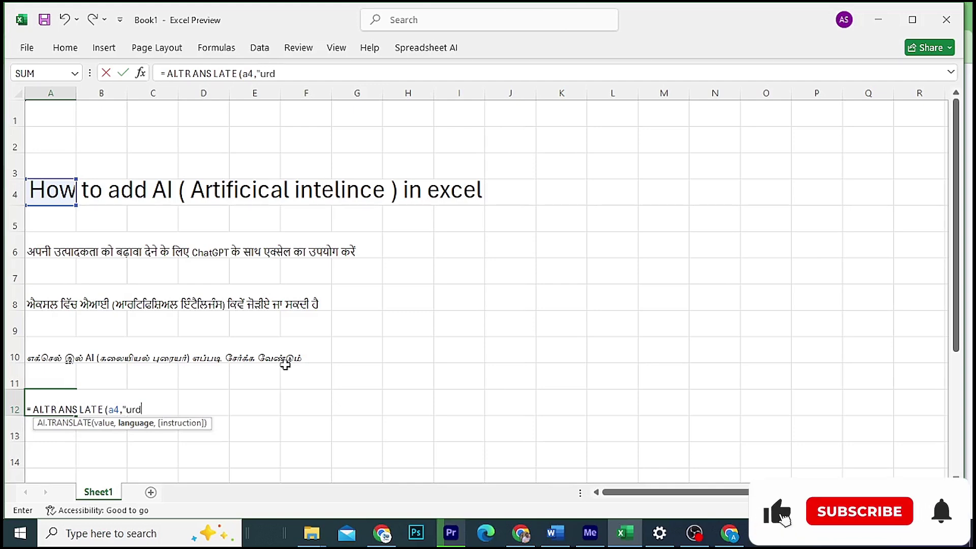
type("u\")")
key("Return")
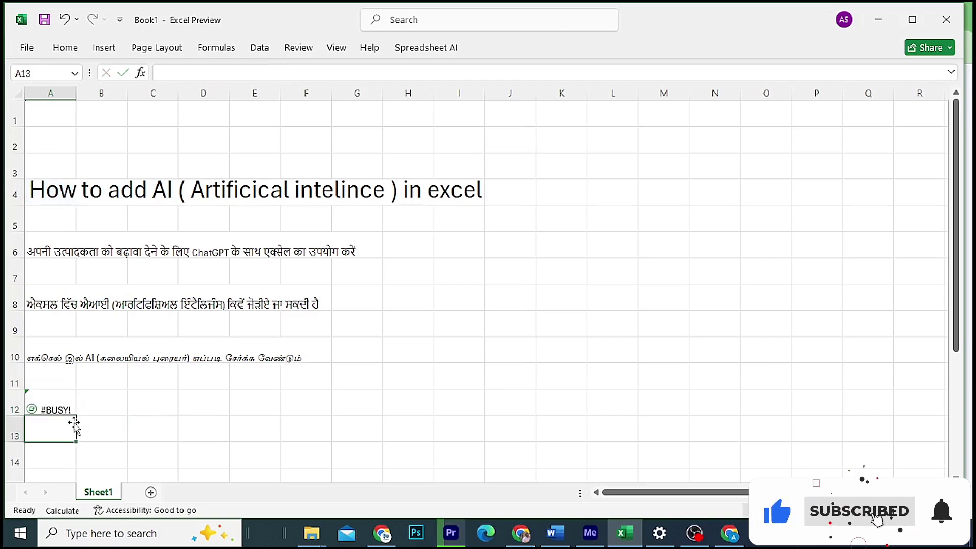
left_click(46, 411)
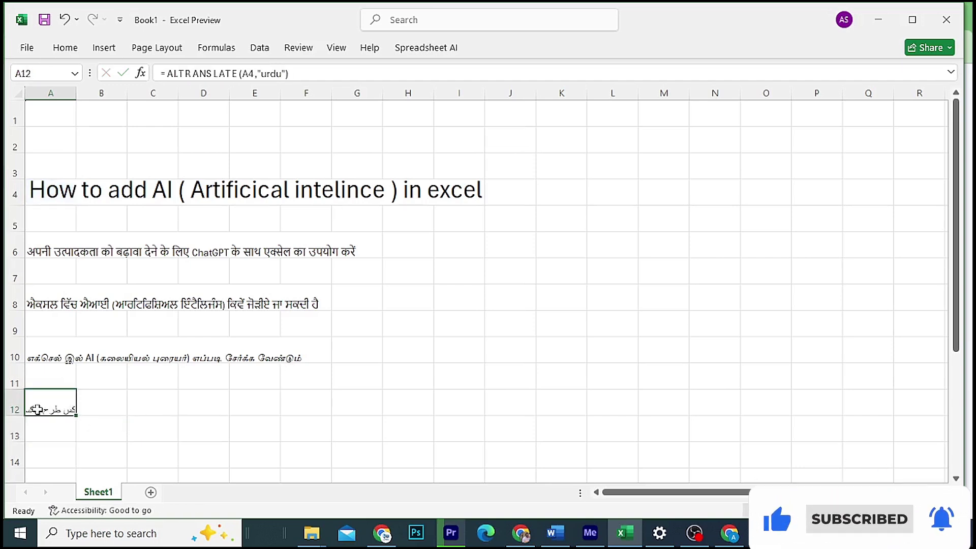
left_click(73, 51)
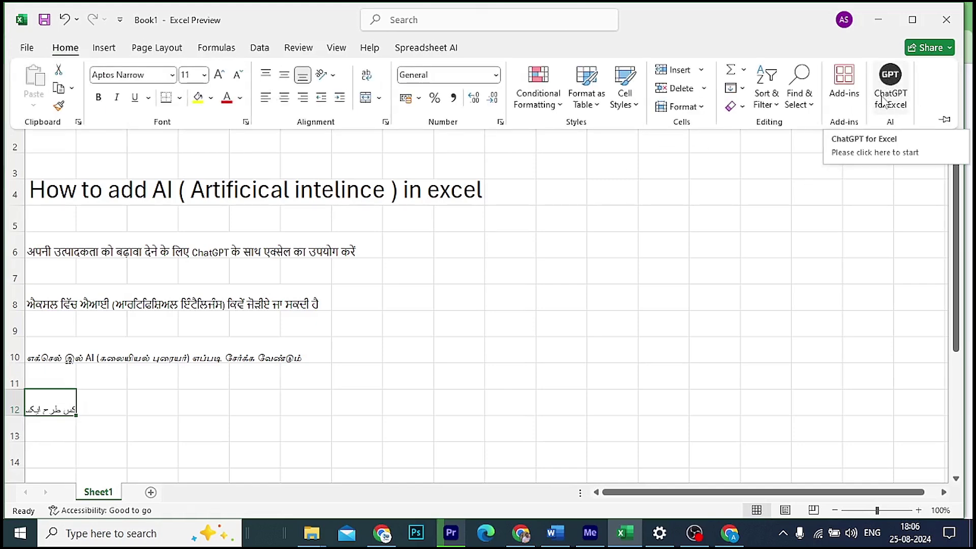
Step: Search the Office Add-ins store for 'ai' add-ins
left_click(416, 22)
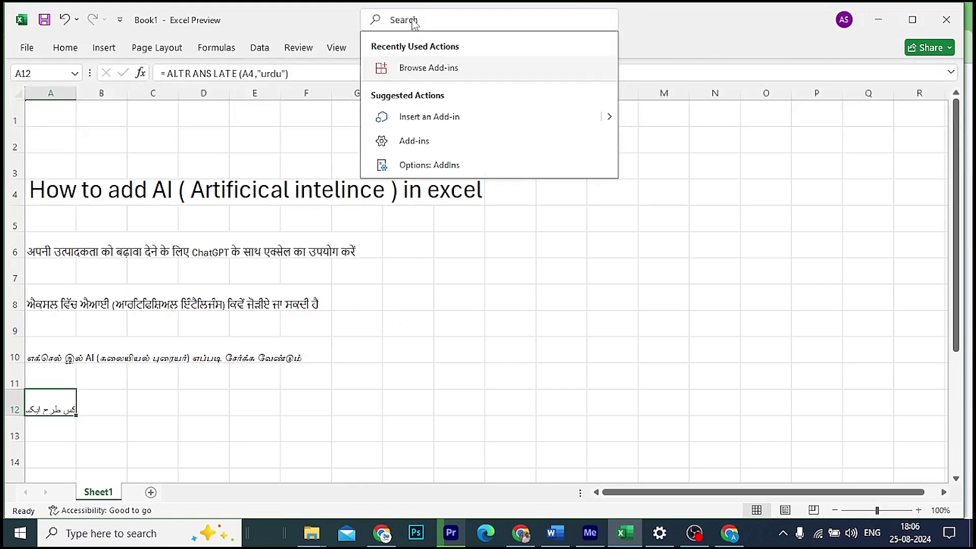
left_click(435, 68)
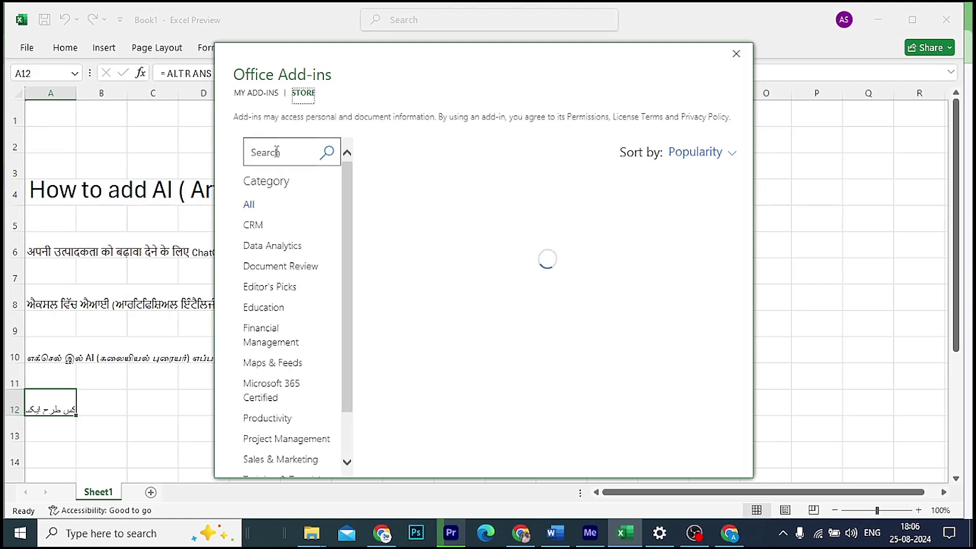
left_click(275, 151)
type("ai")
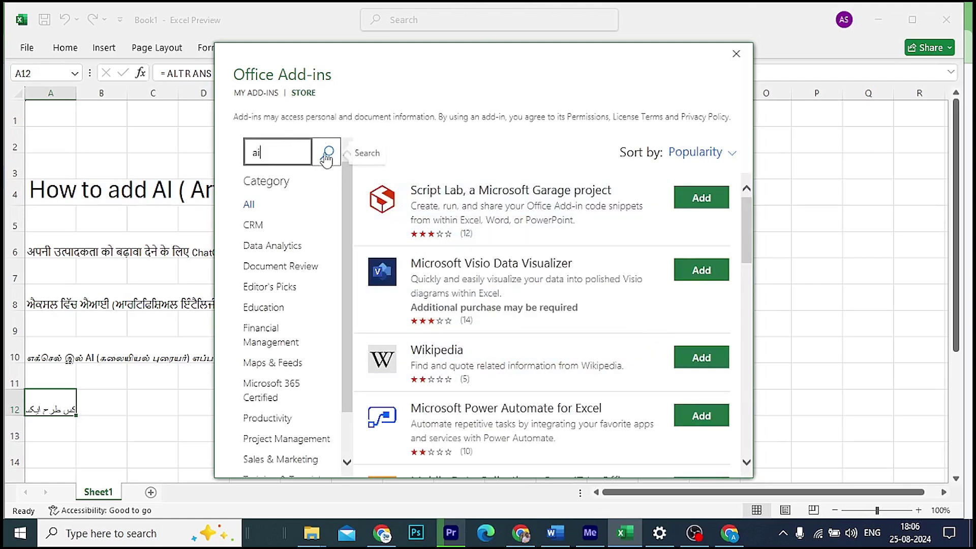
left_click(327, 152)
scroll(560, 315, "down", 2)
scroll(559, 315, "down", 5)
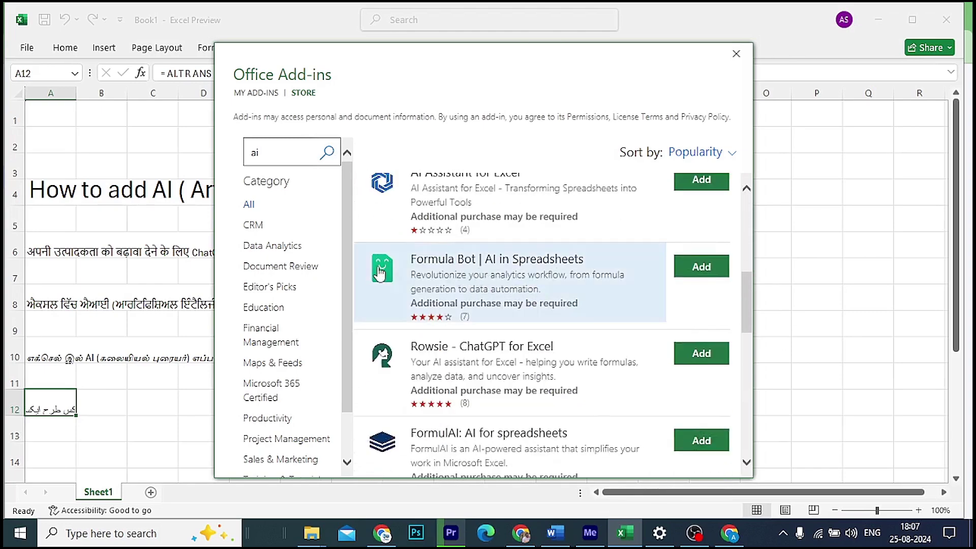
Step: Add the Formula Bot add-in, accepting its license terms
left_click(697, 275)
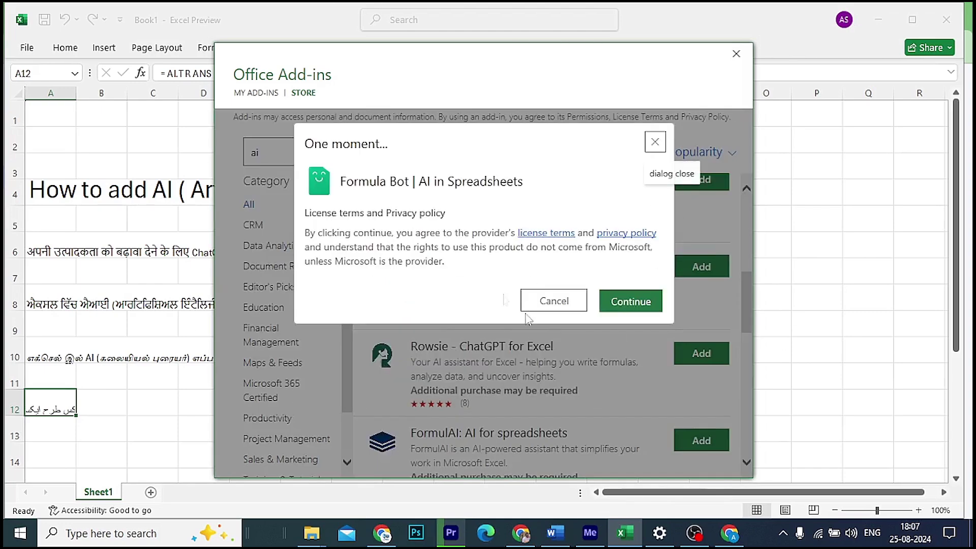
left_click(639, 304)
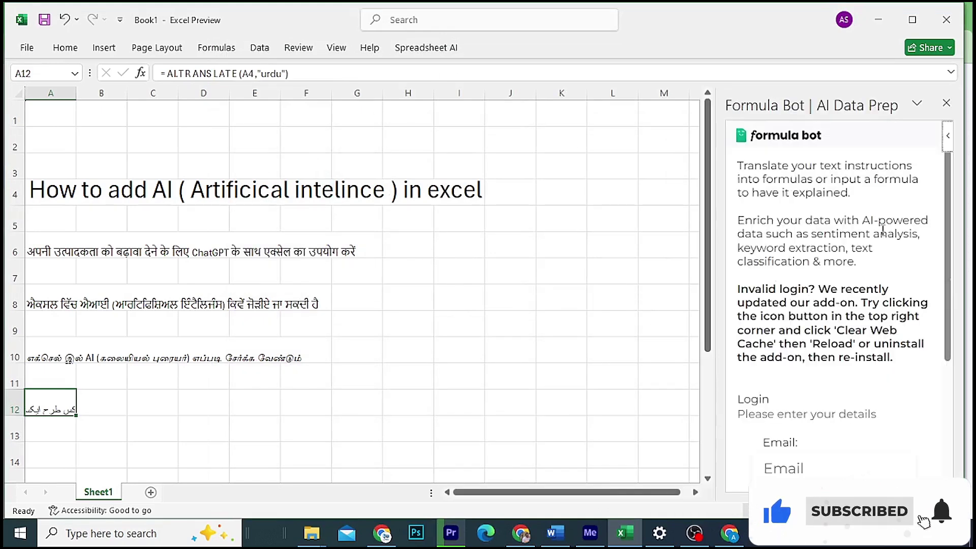
scroll(839, 285, "down", 3)
scroll(839, 285, "down", 2)
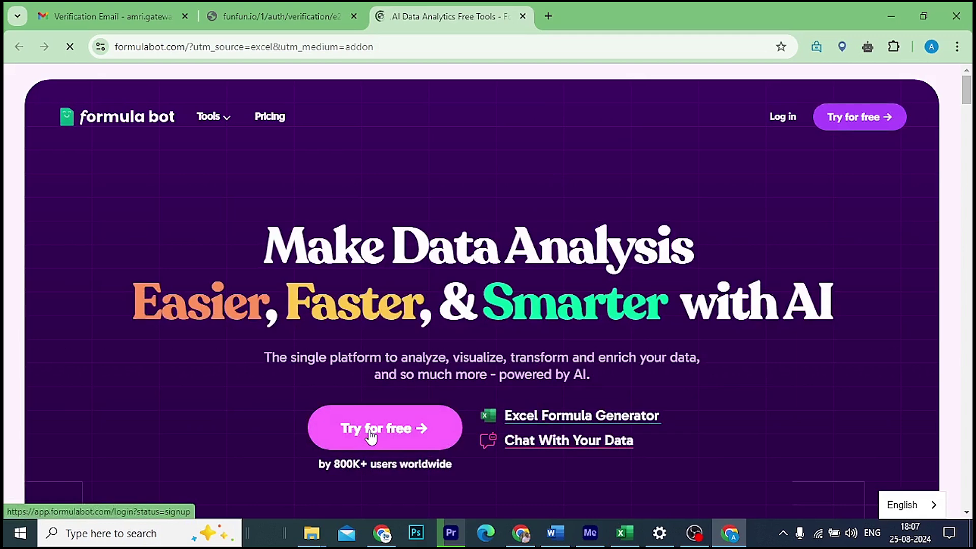
Step: On the free sign-up page, enter the user's full name and e-mail address
left_click(372, 436)
left_click(461, 315)
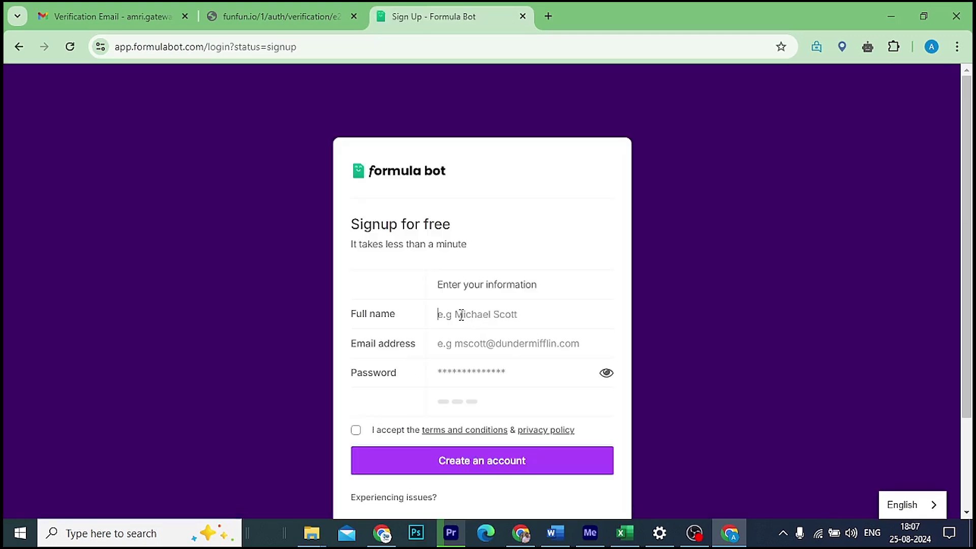
key("Tab")
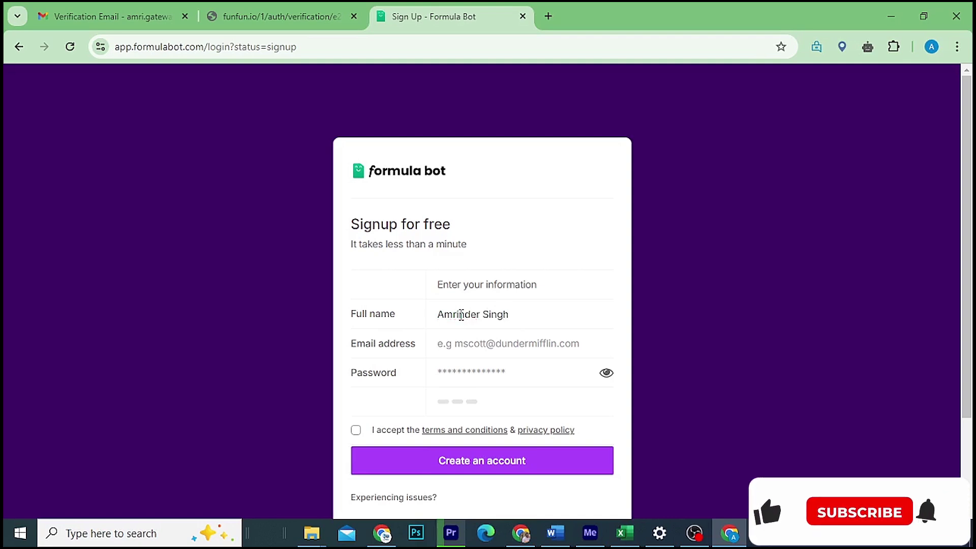
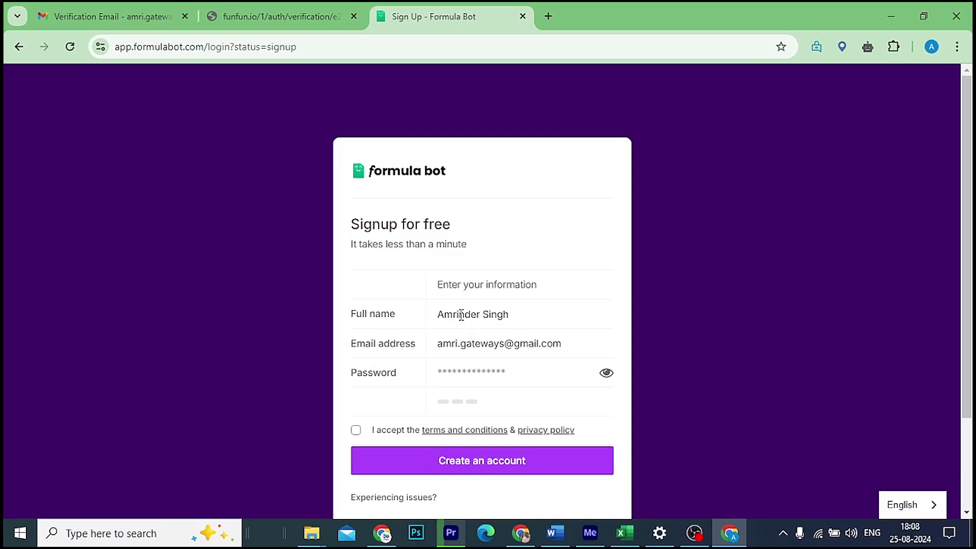
Step: Enter the account password, accept the terms, and create the account
key("Tab")
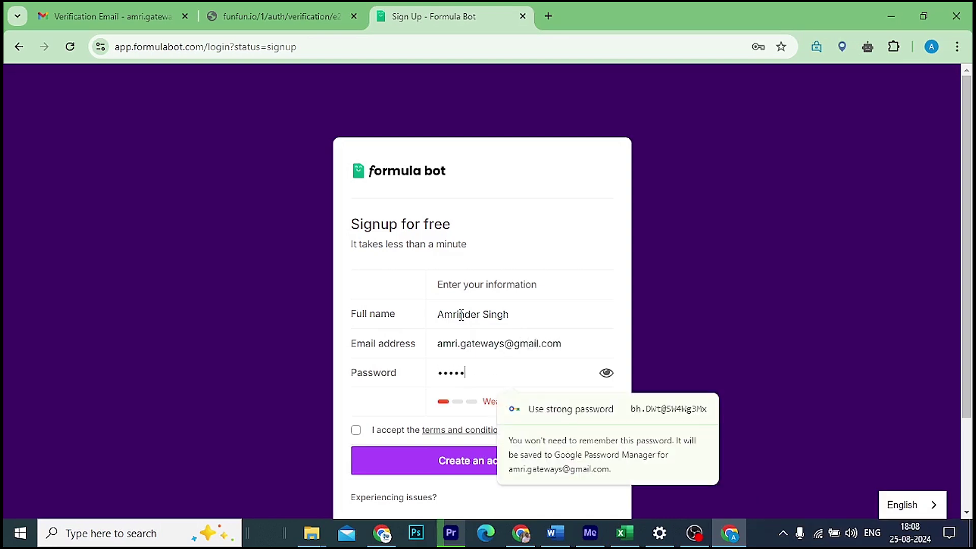
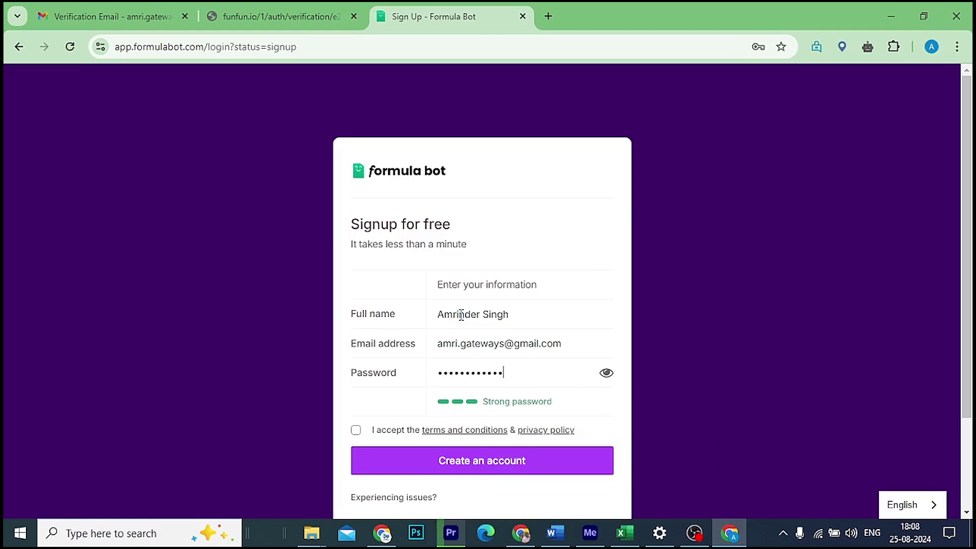
left_click(356, 430)
left_click(473, 469)
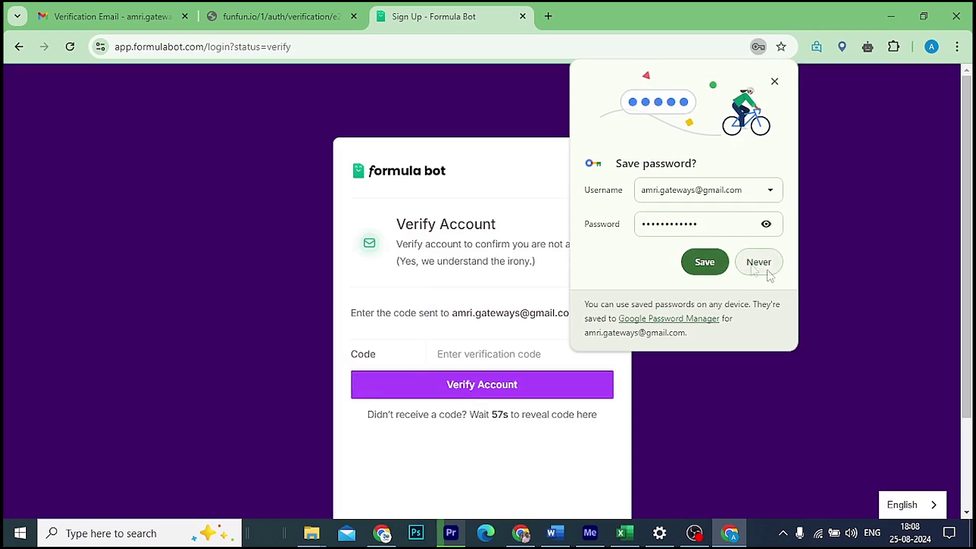
Step: Decline saving the password and copy the code from the Welcome to Formula Bot email
left_click(768, 269)
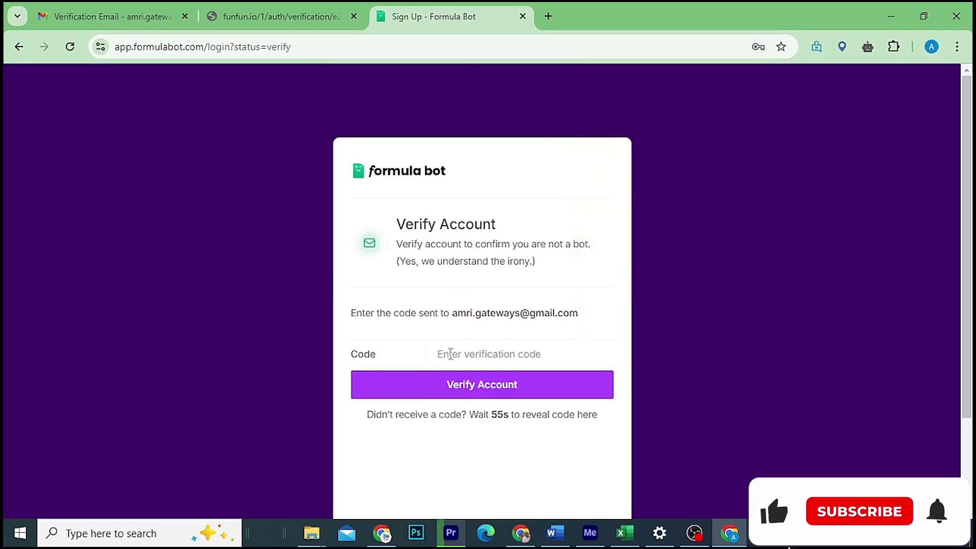
left_click(130, 18)
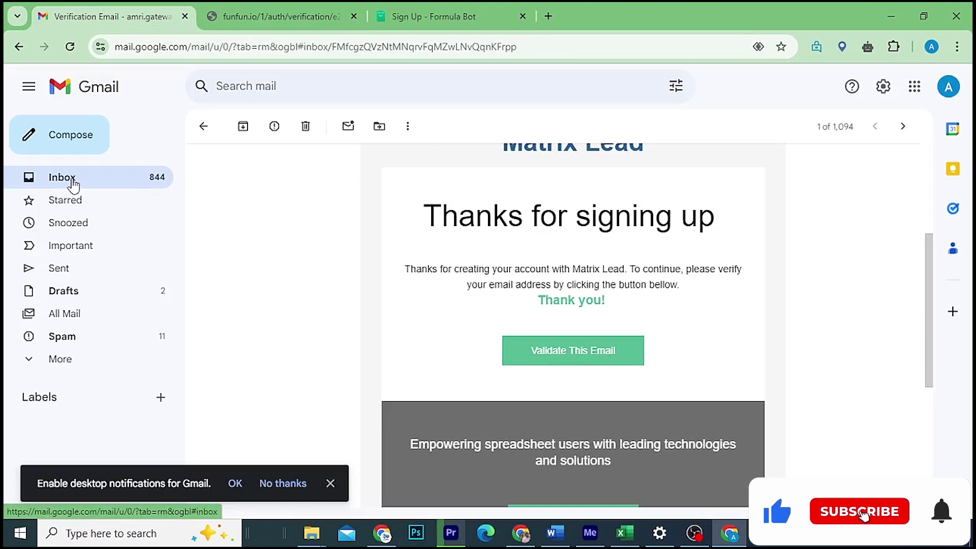
left_click(62, 177)
left_click(387, 153)
scroll(546, 378, "down", 4)
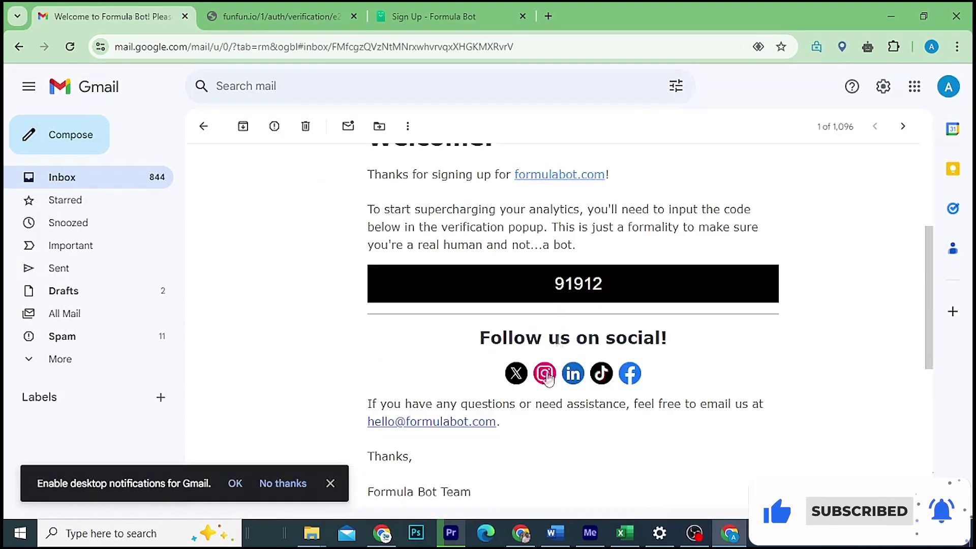
left_click_drag(551, 289, 601, 290)
right_click(584, 288)
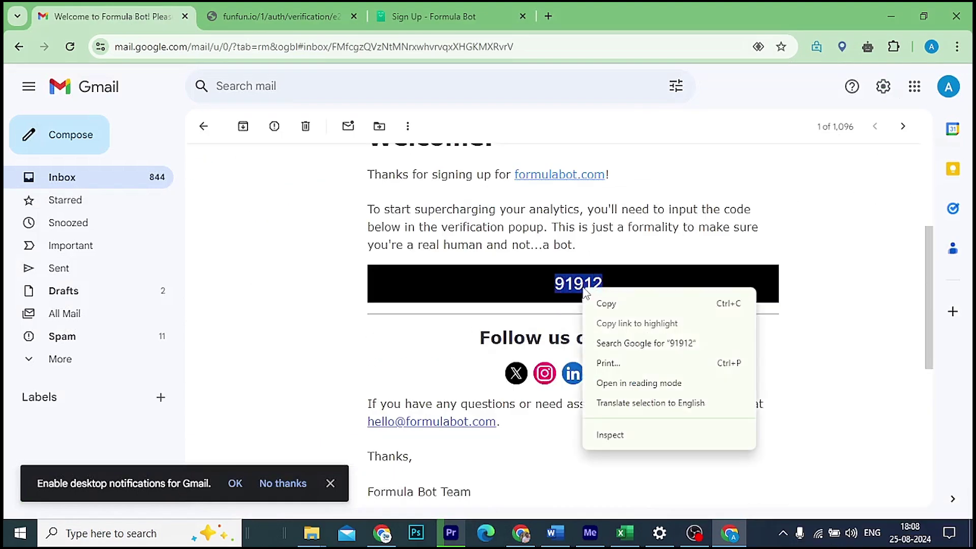
left_click(607, 304)
Step: Paste the code into the verification form and verify the account
left_click(458, 16)
key("ctrl+v")
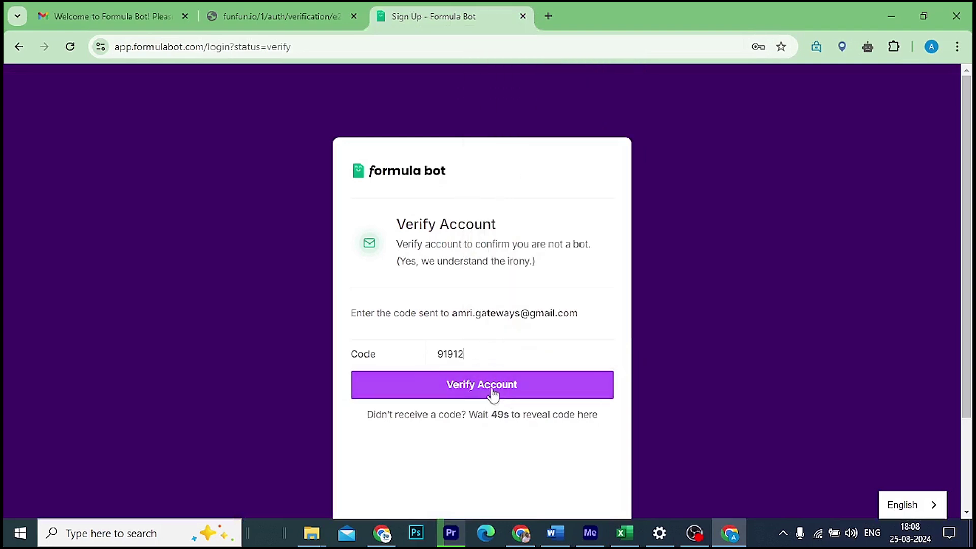
left_click(493, 391)
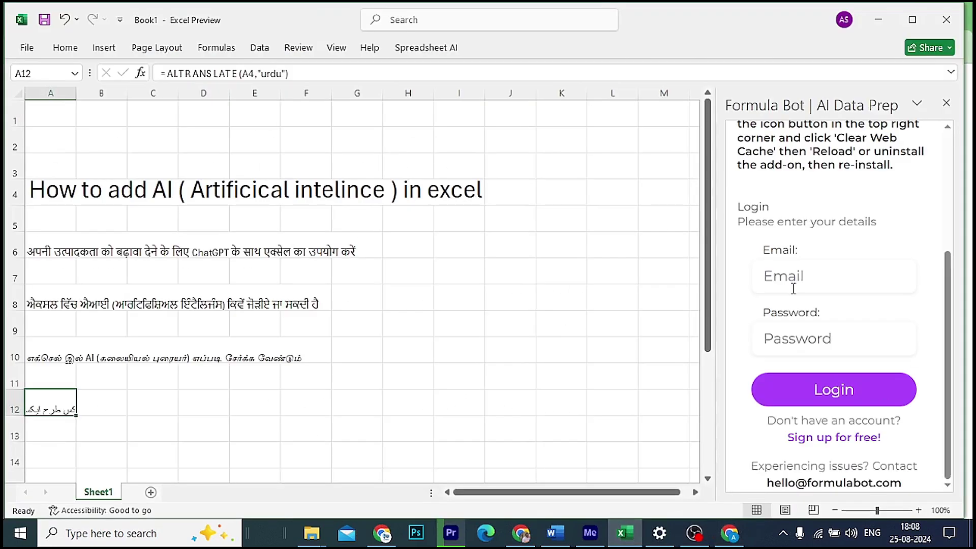
Step: Log in to the Formula Bot add-in with the account e-mail and password
left_click(831, 341)
left_click(799, 276)
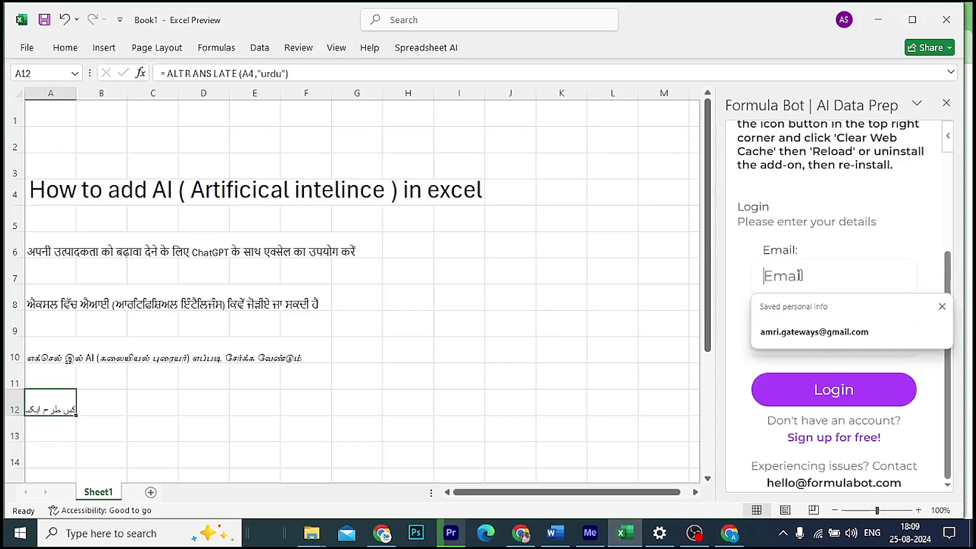
type("a")
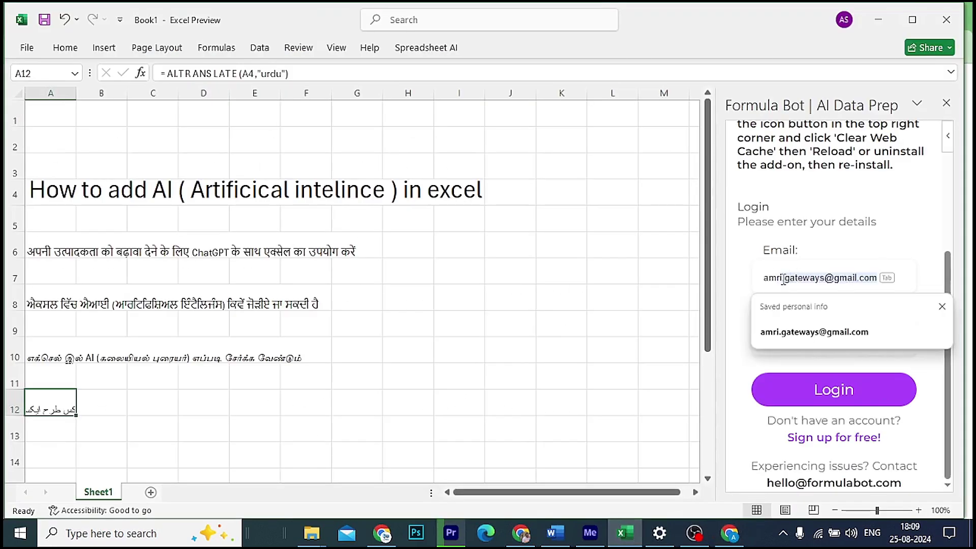
type("mri")
left_click(785, 329)
left_click(774, 342)
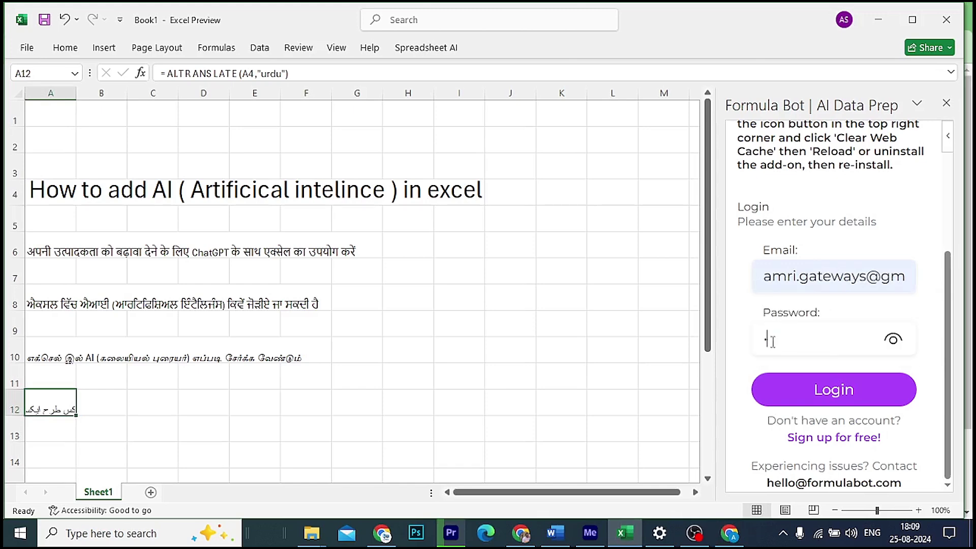
type("************")
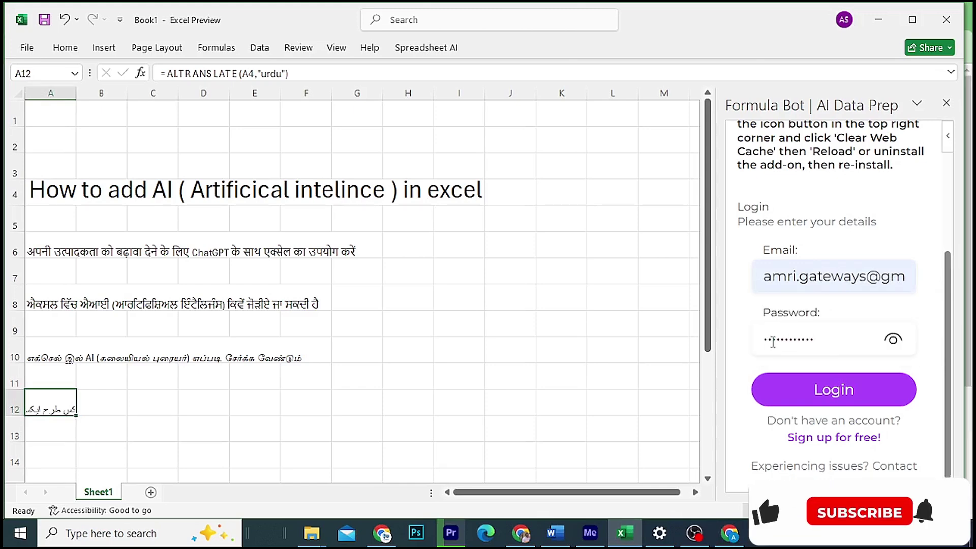
left_click(798, 399)
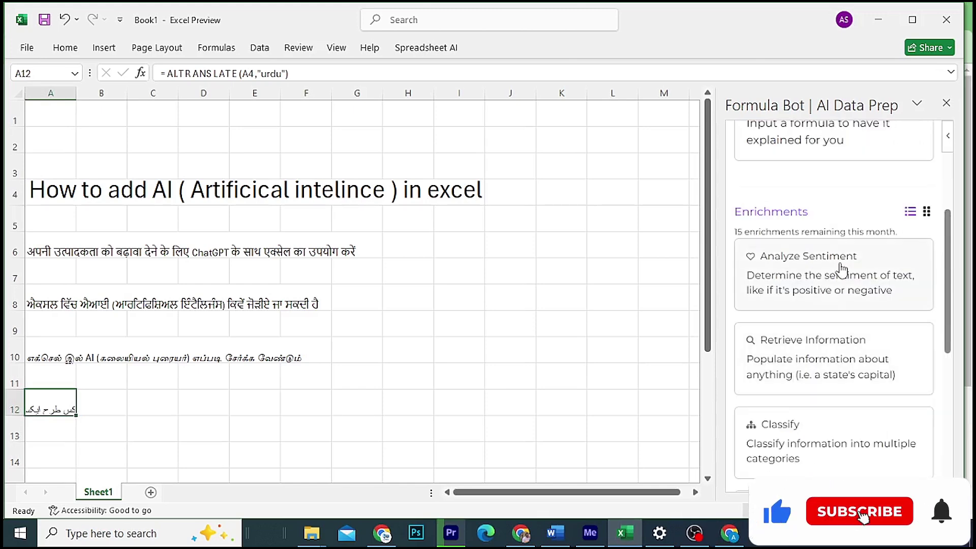
Step: Open Generate Formula with an instruction to sum column A for today's 'marketing' rows
scroll(841, 270, "up", 1)
scroll(841, 271, "up", 2)
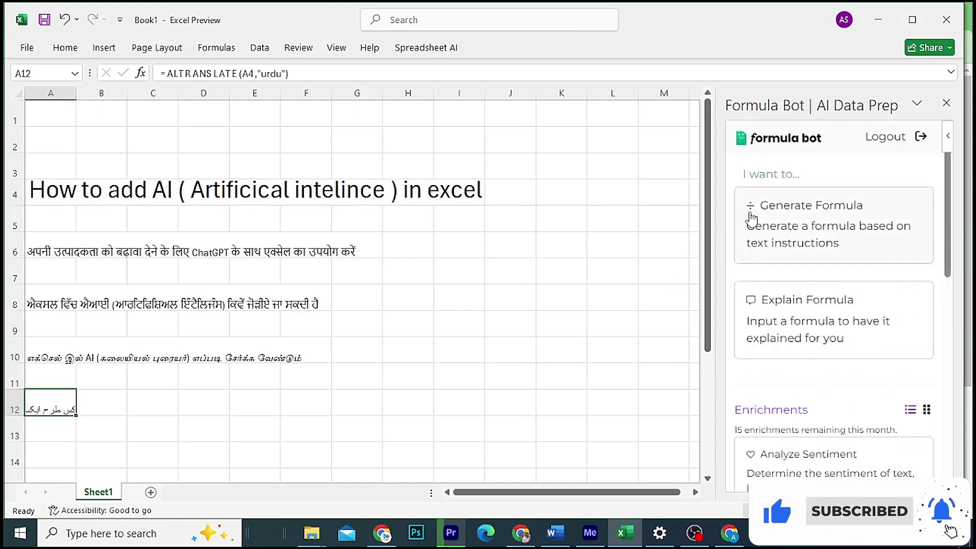
left_click(830, 212)
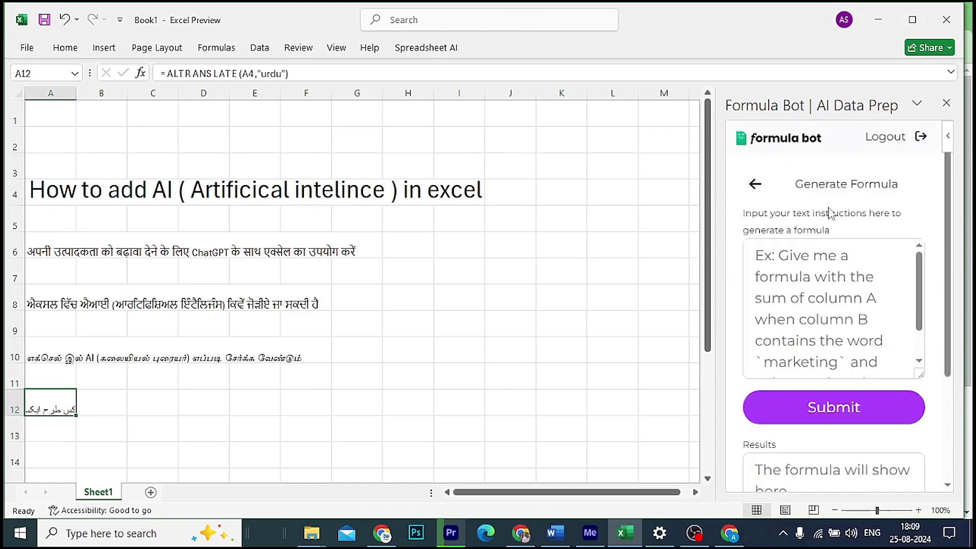
left_click(784, 255)
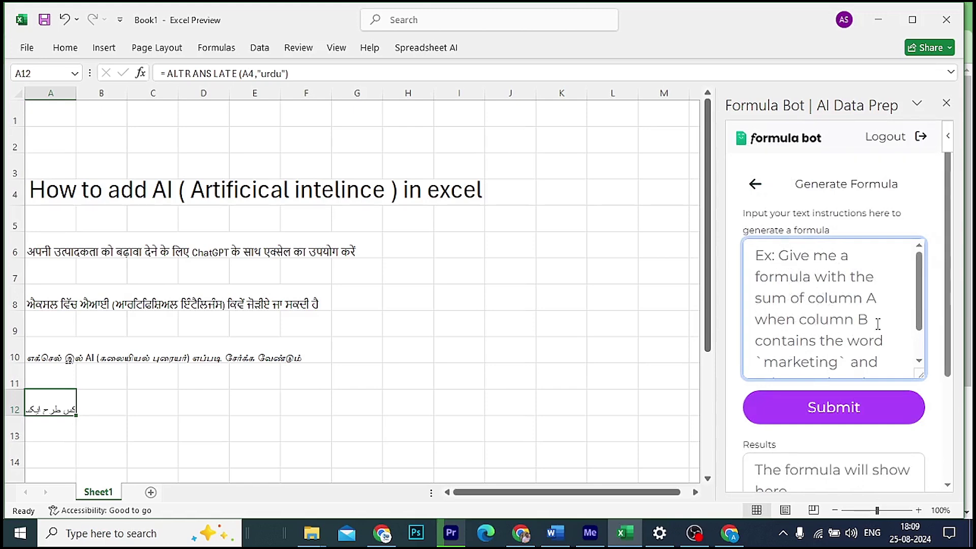
scroll(859, 313, "down", 1)
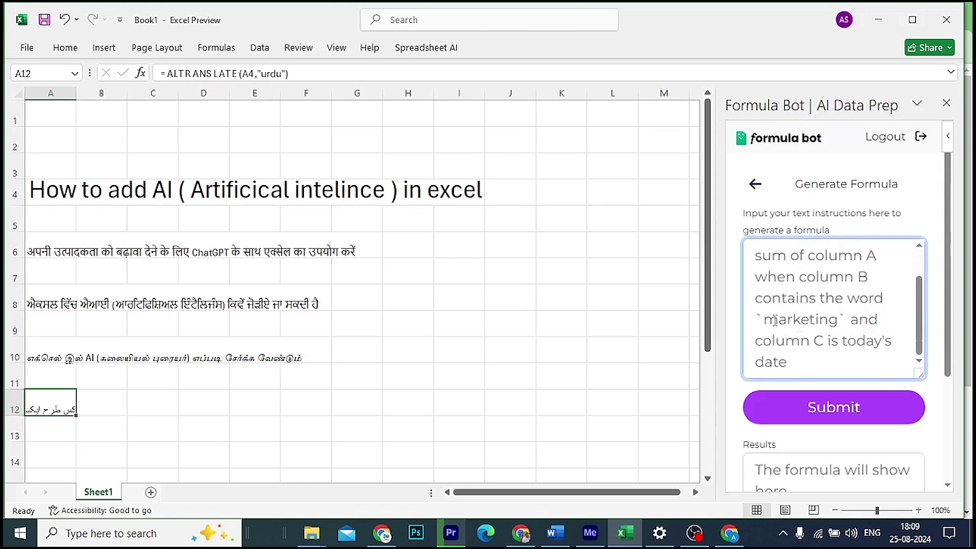
scroll(847, 334, "down", 1)
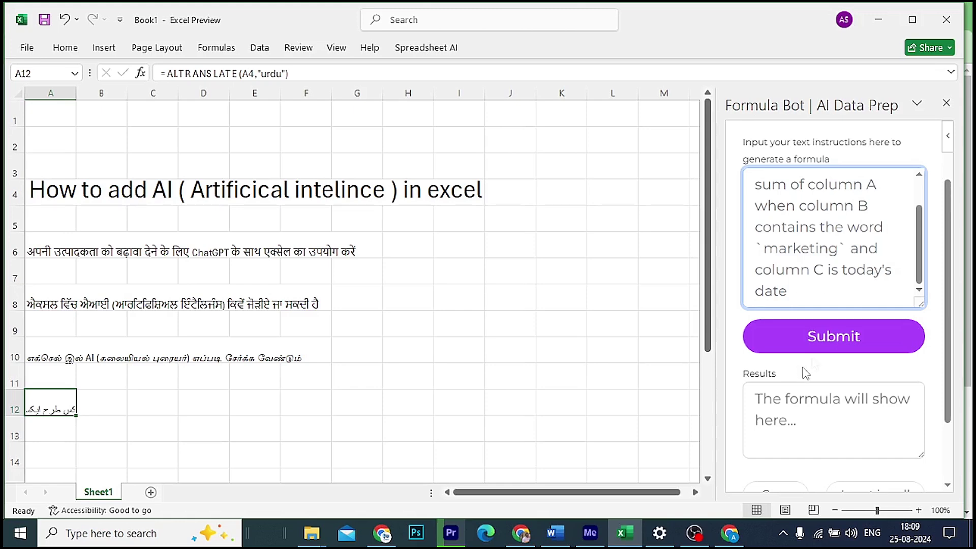
Step: Submit the instruction, select the resulting =TODAY() formula, and close the Formula Bot pane
left_click(831, 337)
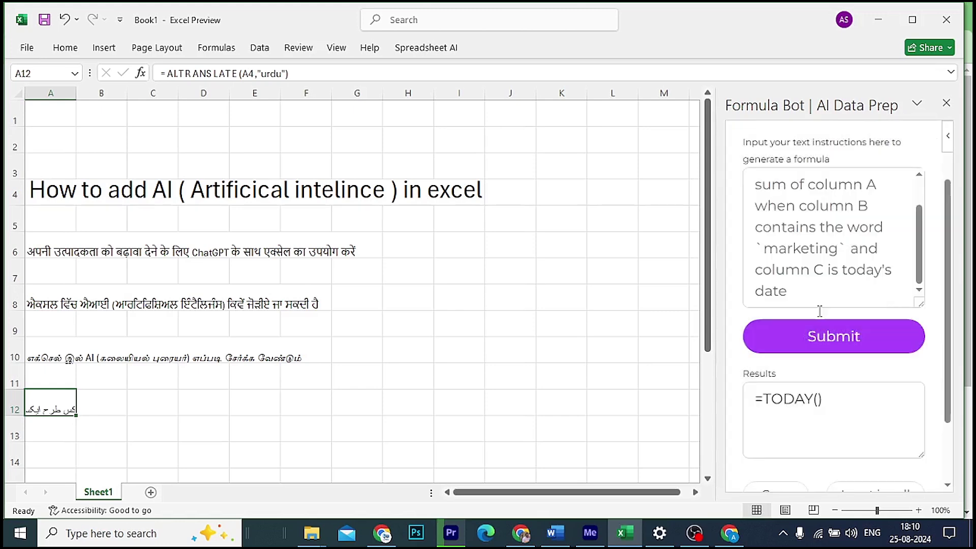
left_click(819, 400)
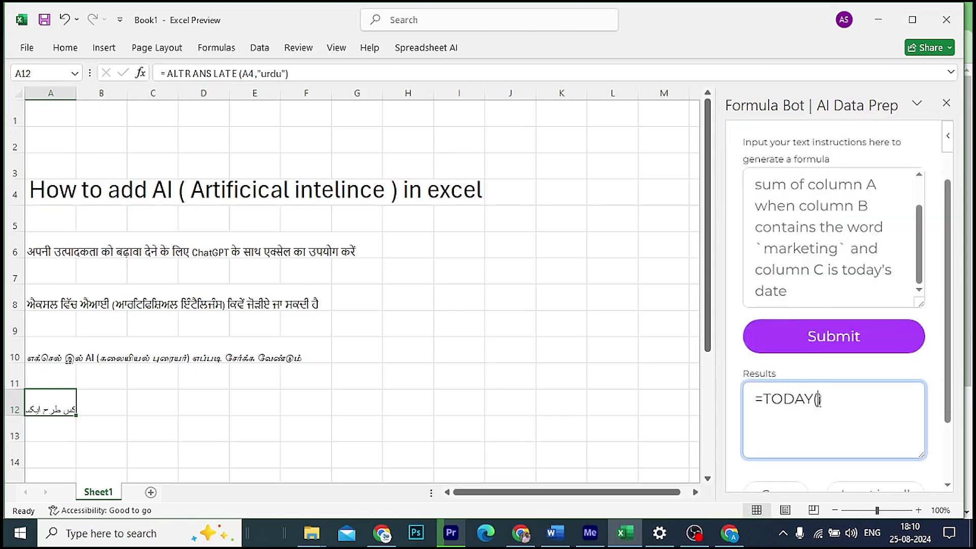
left_click_drag(755, 401, 839, 403)
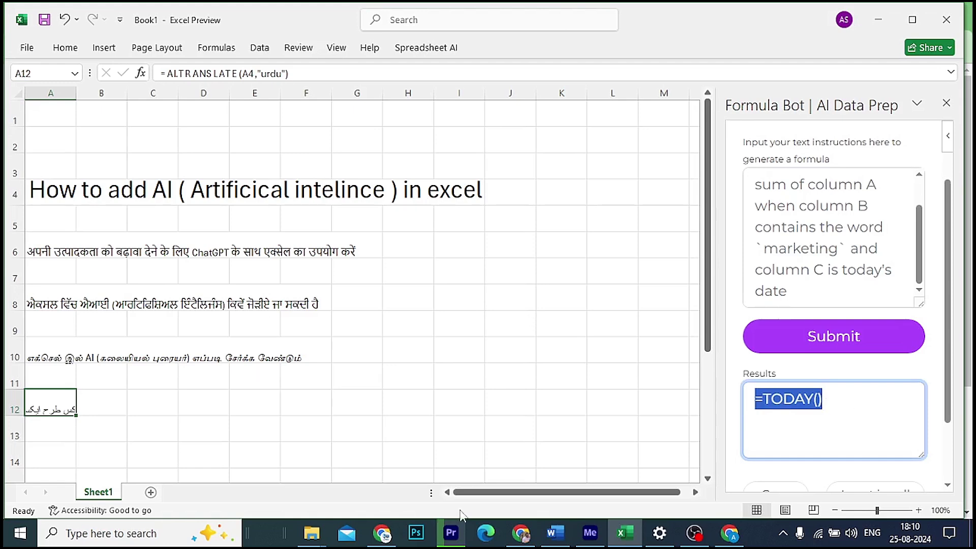
left_click(946, 104)
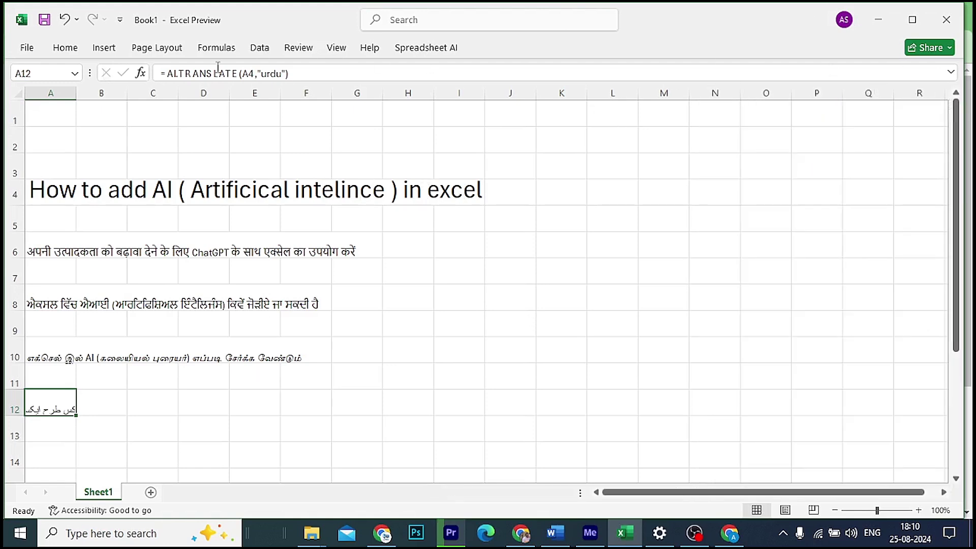
left_click(59, 51)
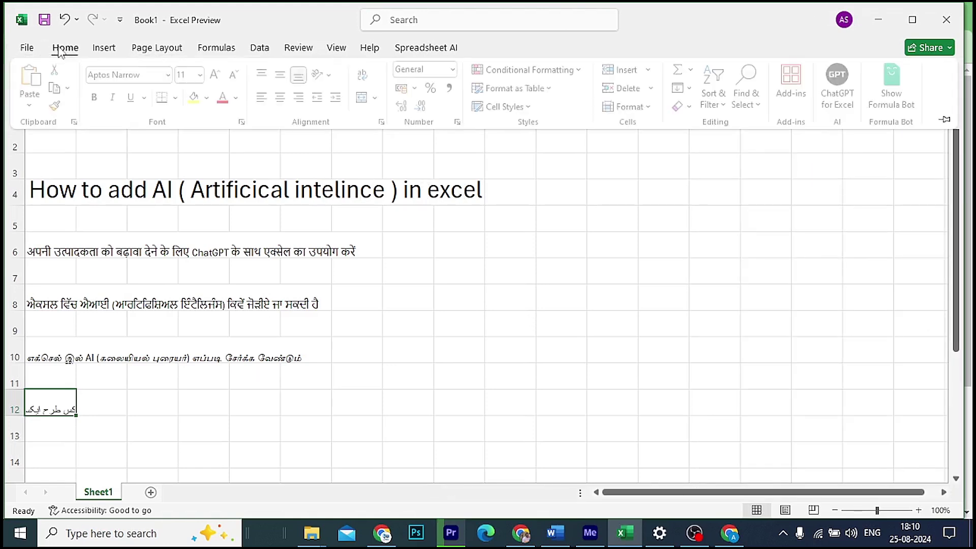